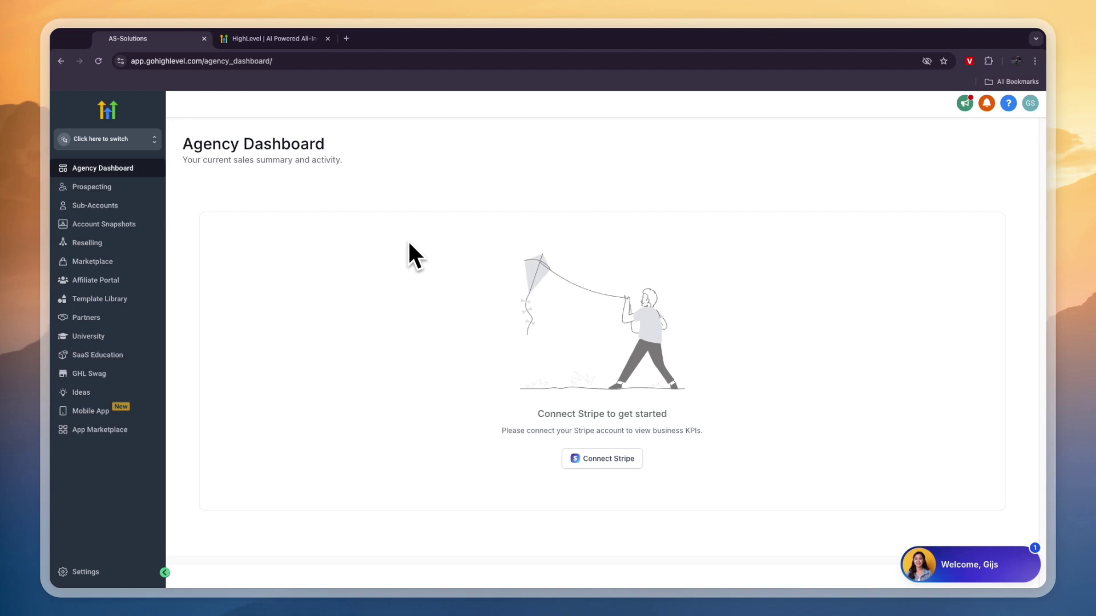
From the agency dashboard's Sub-Accounts, start a new sub-account and filter snapshots by 'lawyer'.
key(ctrl+Tab)
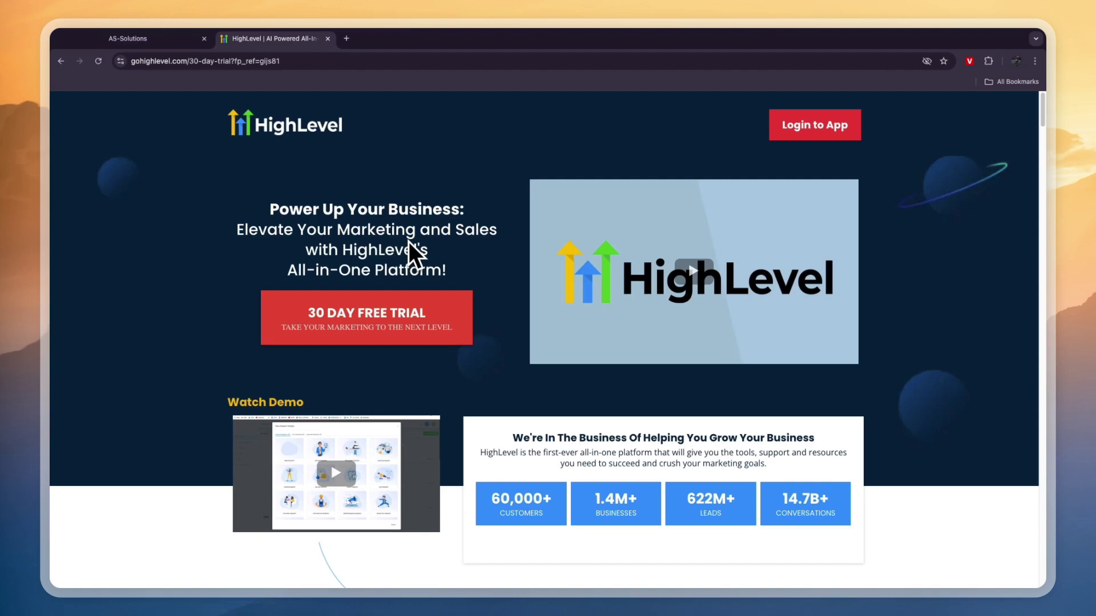
key(ctrl+shift+Tab)
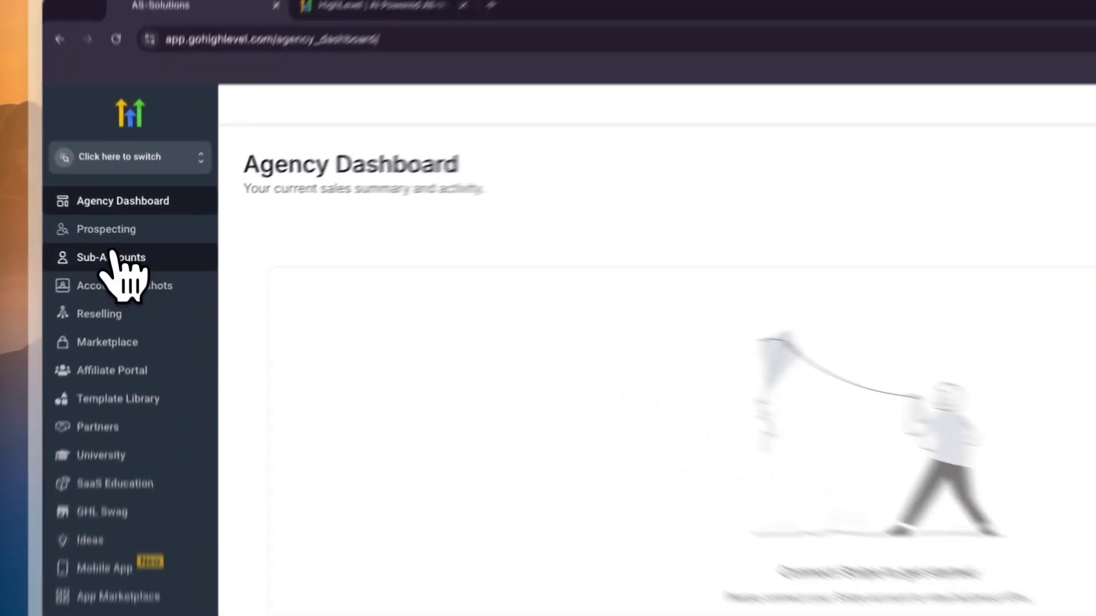
click(95, 204)
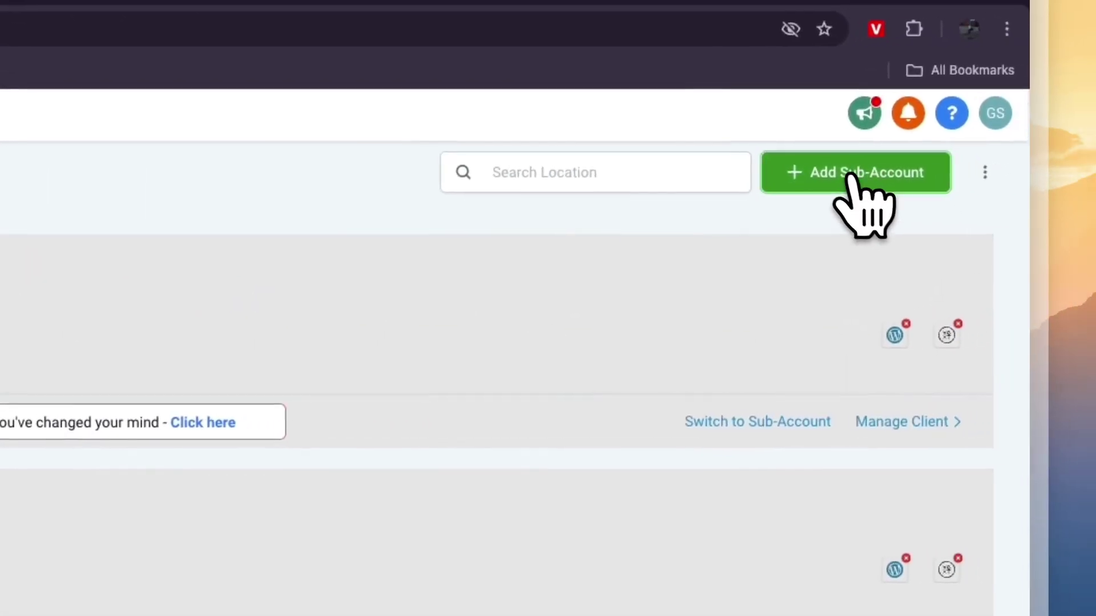
click(851, 178)
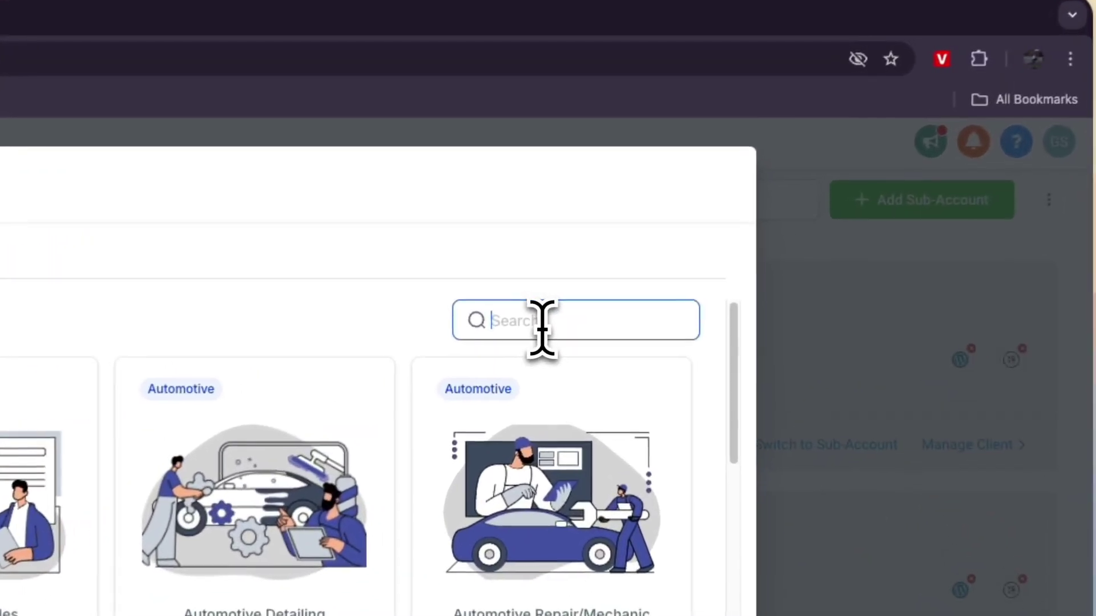
text(lawyer)
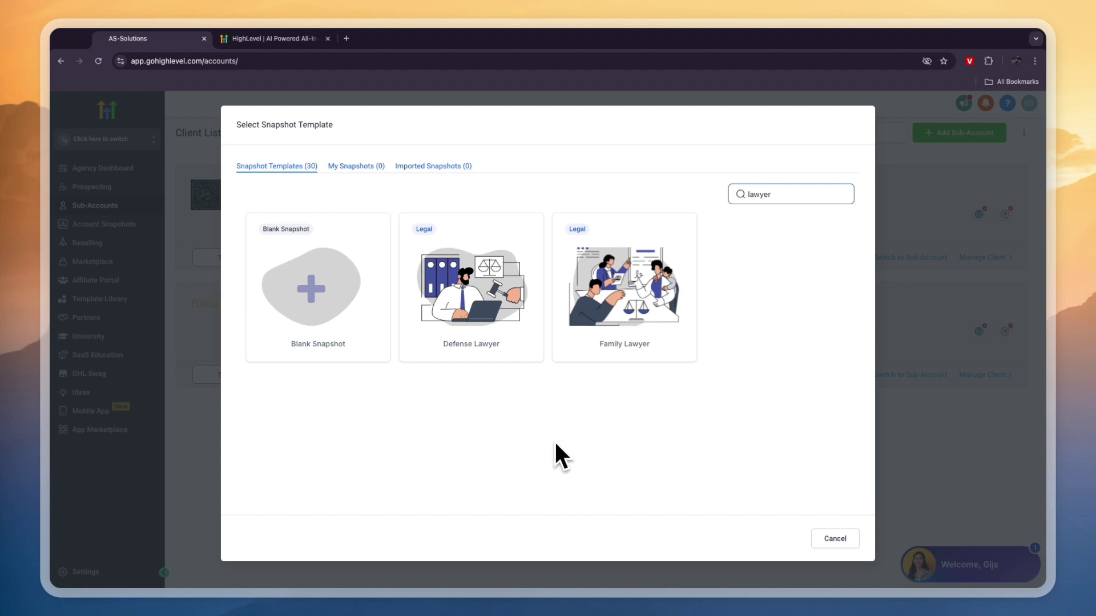
Pick the Family Lawyer snapshot, save the Chosen Family Law Center account, and switch into it.
mouse_move(628, 372)
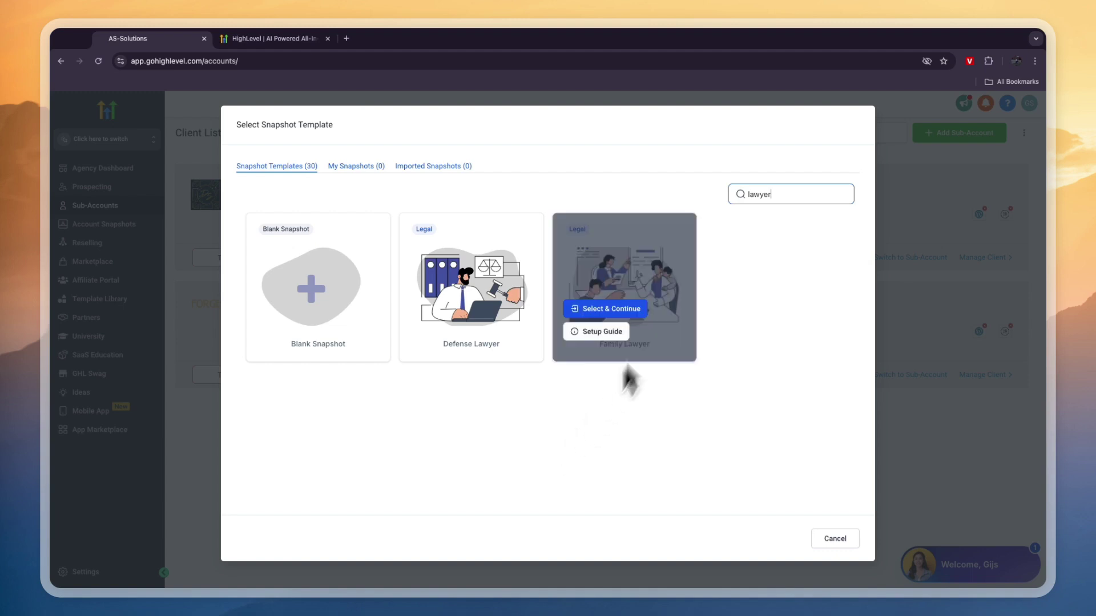
click(601, 310)
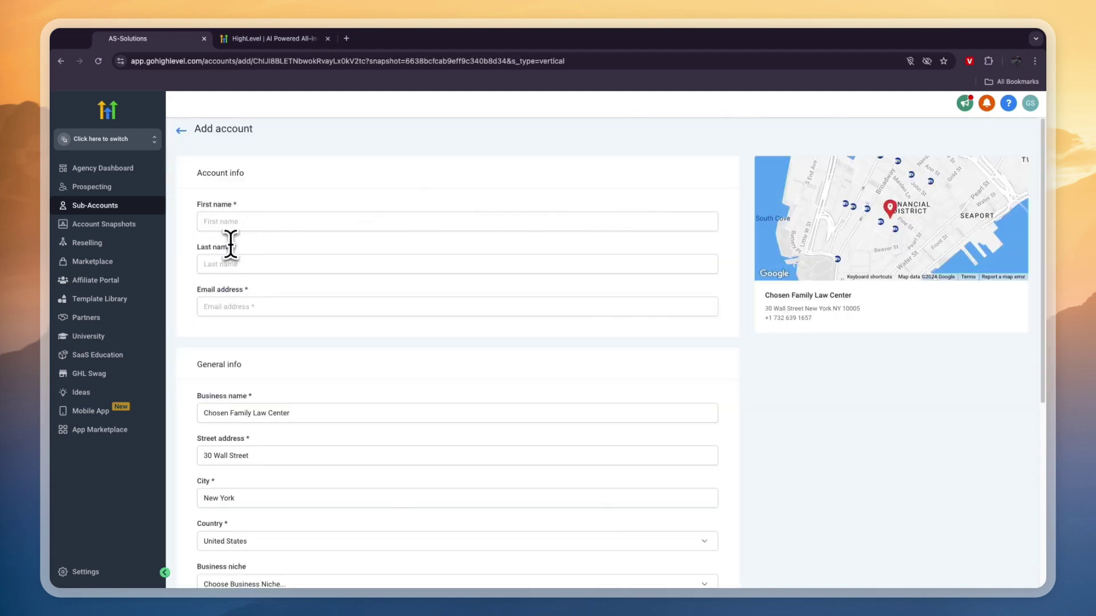
scroll(224, 308, down, 5)
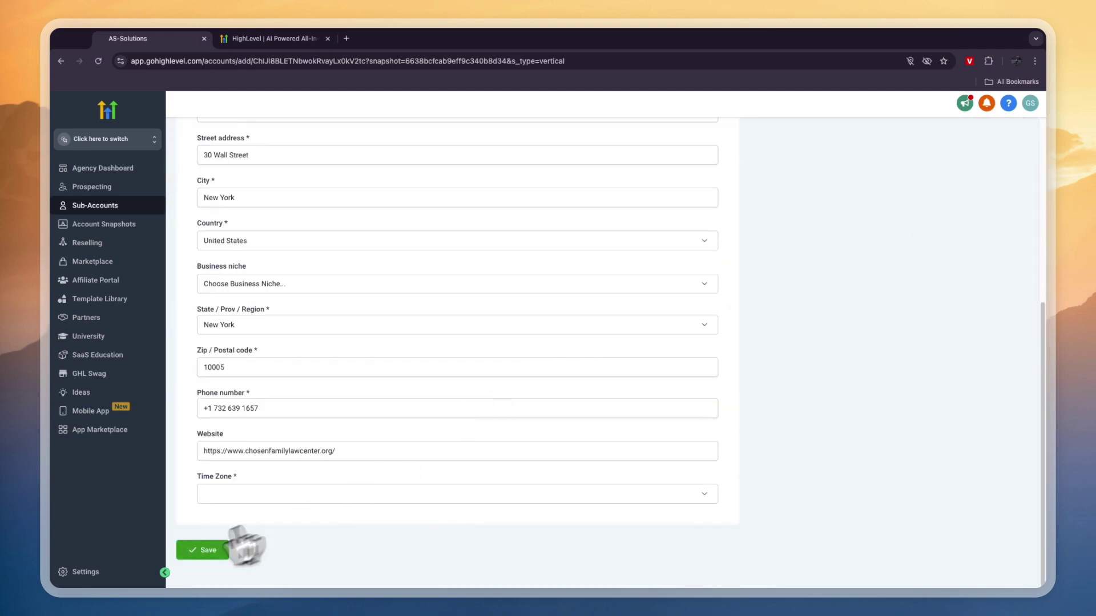
click(216, 551)
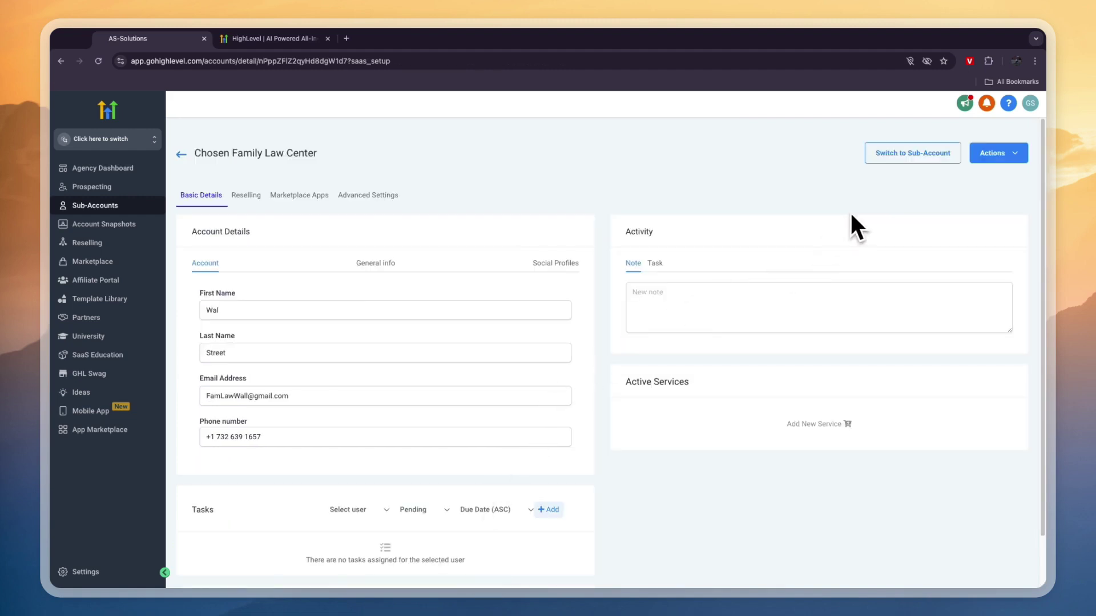
click(892, 154)
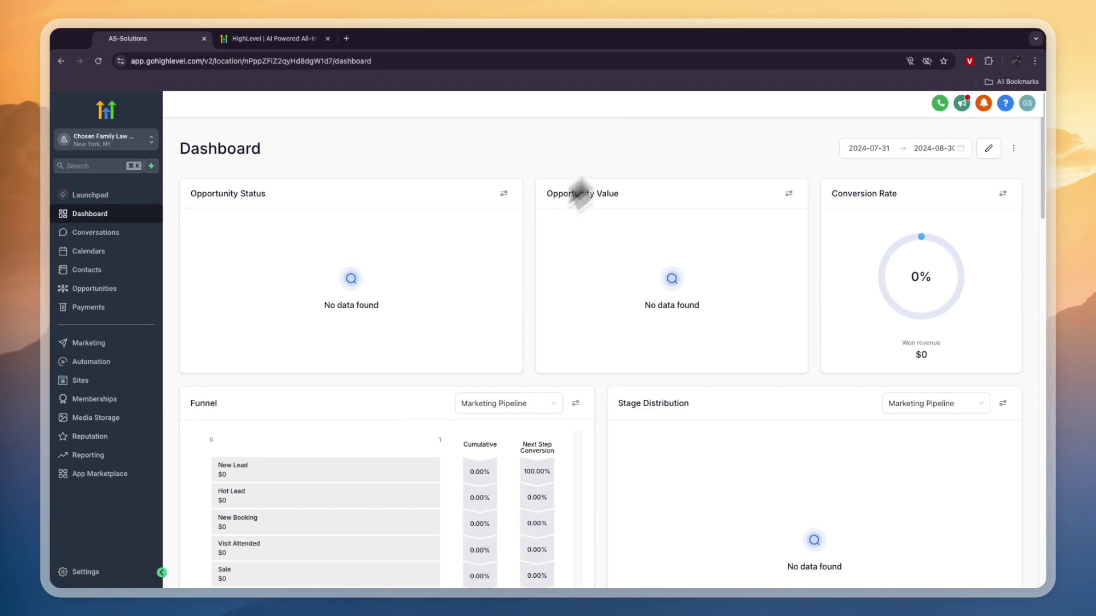
Open the Family Lawyer website's page list under Sites > Websites.
click(79, 379)
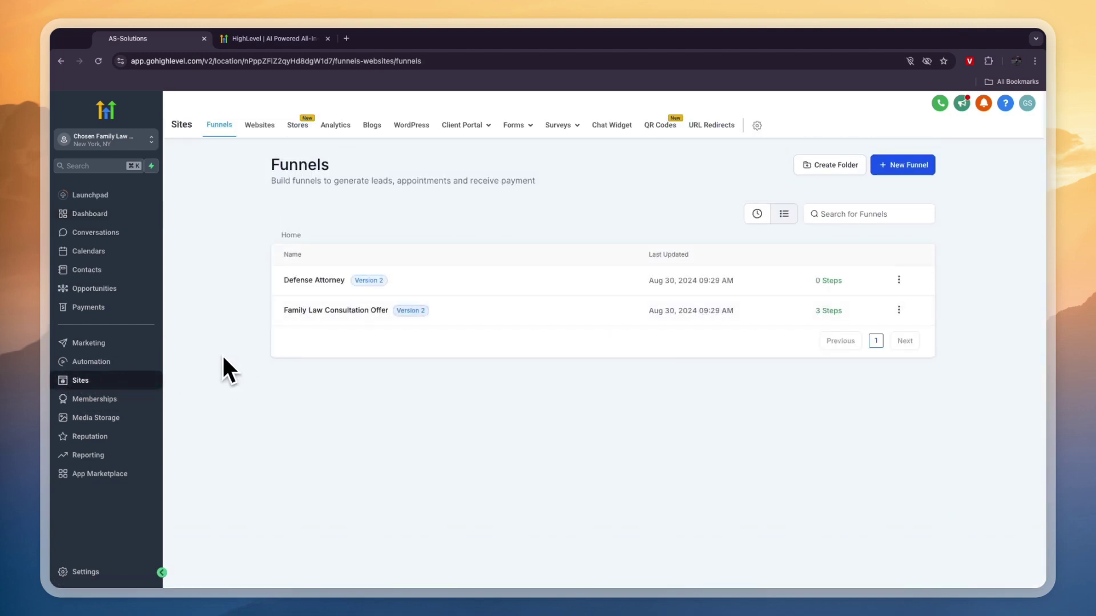
click(258, 127)
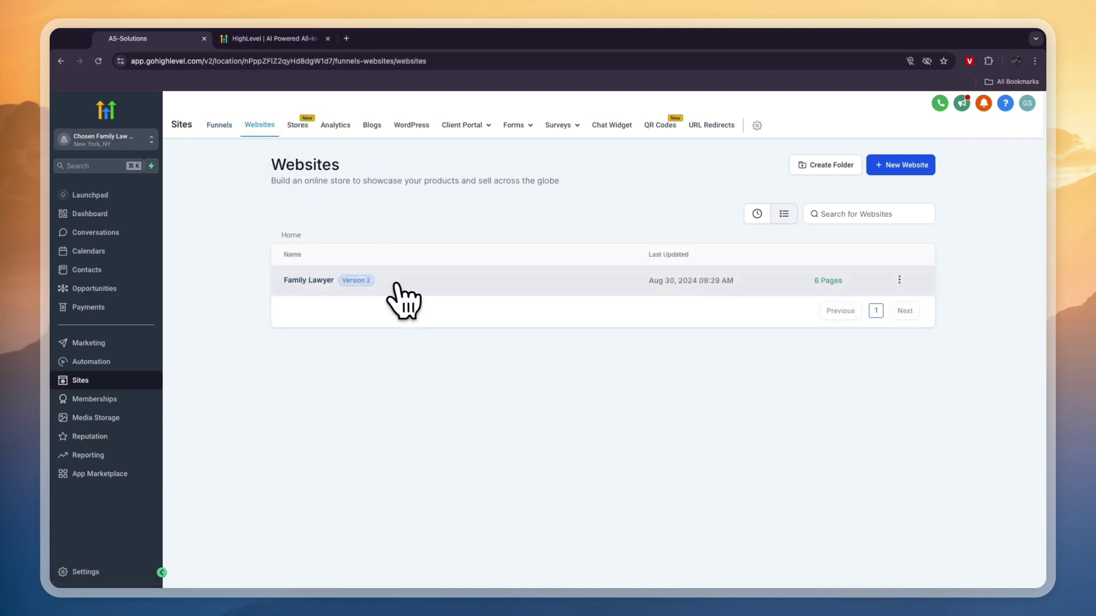
click(325, 281)
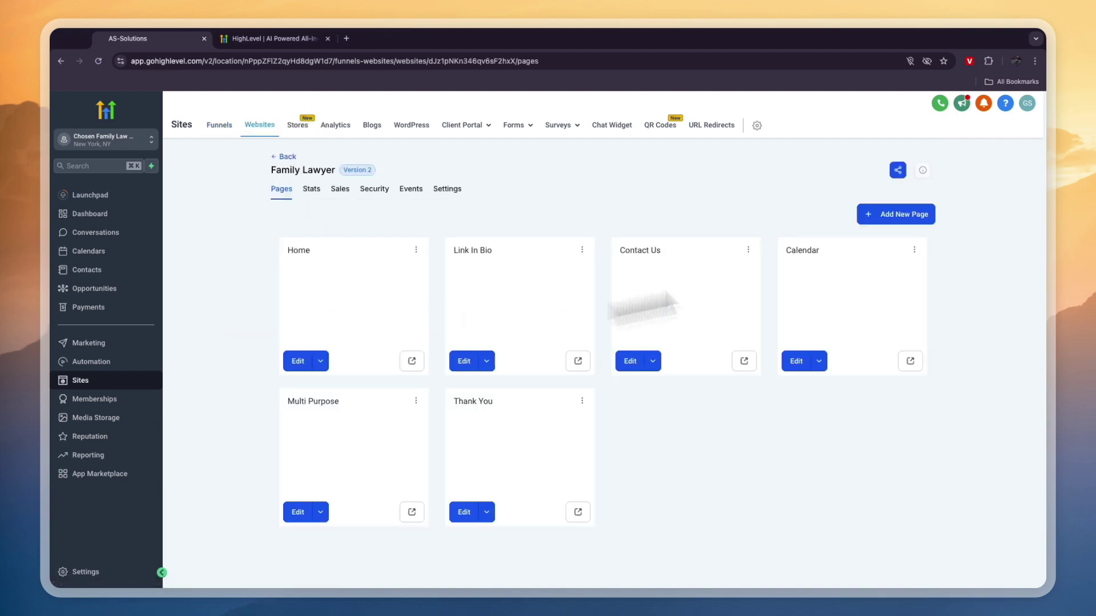
Preview and scroll through the Home page, then close it and return to the websites list.
click(410, 362)
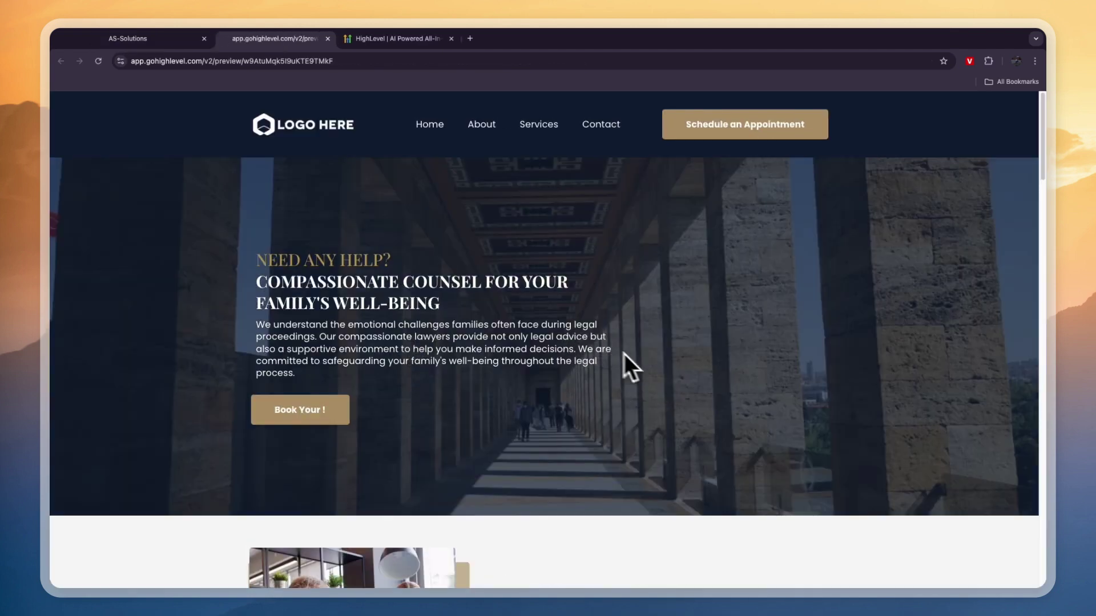
scroll(605, 366, down, 3)
scroll(601, 358, down, 20)
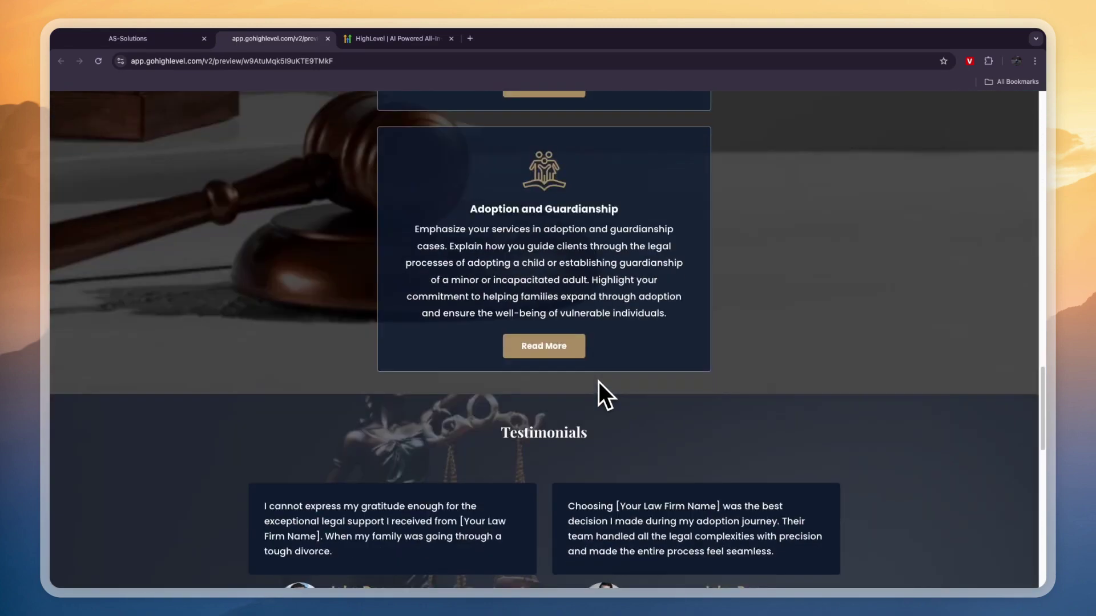
scroll(598, 382, down, 4)
scroll(577, 400, down, 3)
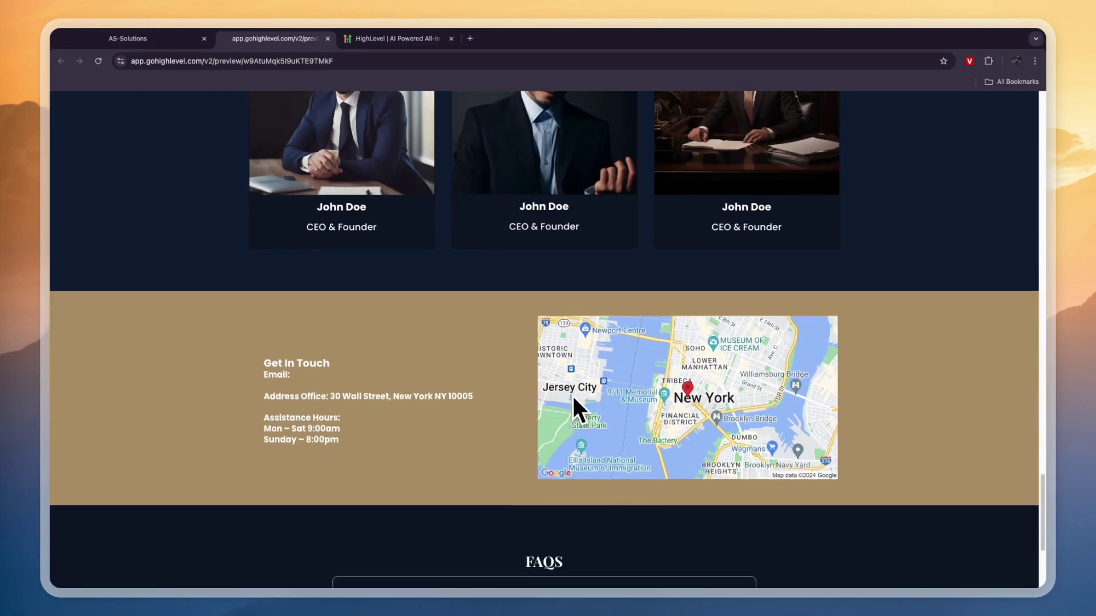
scroll(565, 388, up, 1)
scroll(565, 394, up, 10)
key(super+w)
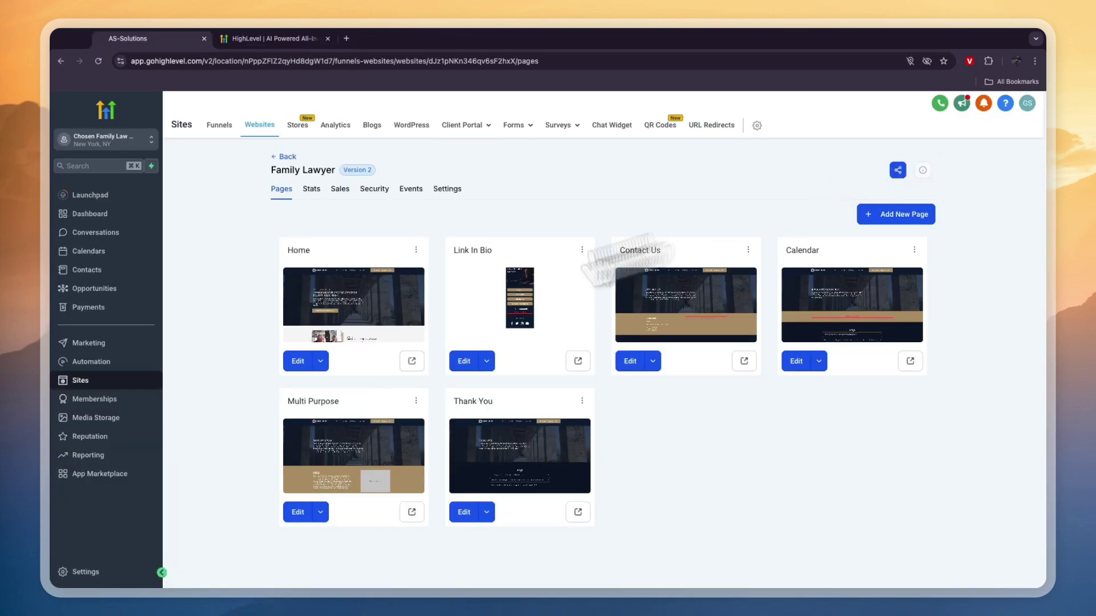
click(283, 157)
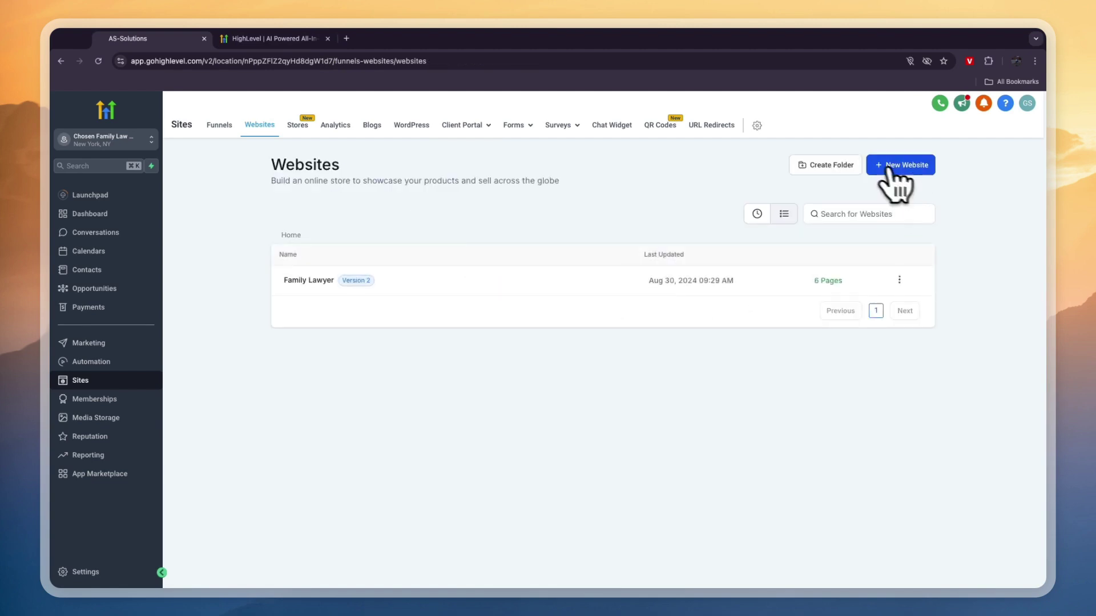
Preview the Family Law Consultation Offer funnel and its Claim Your form, then go to Contacts.
click(221, 127)
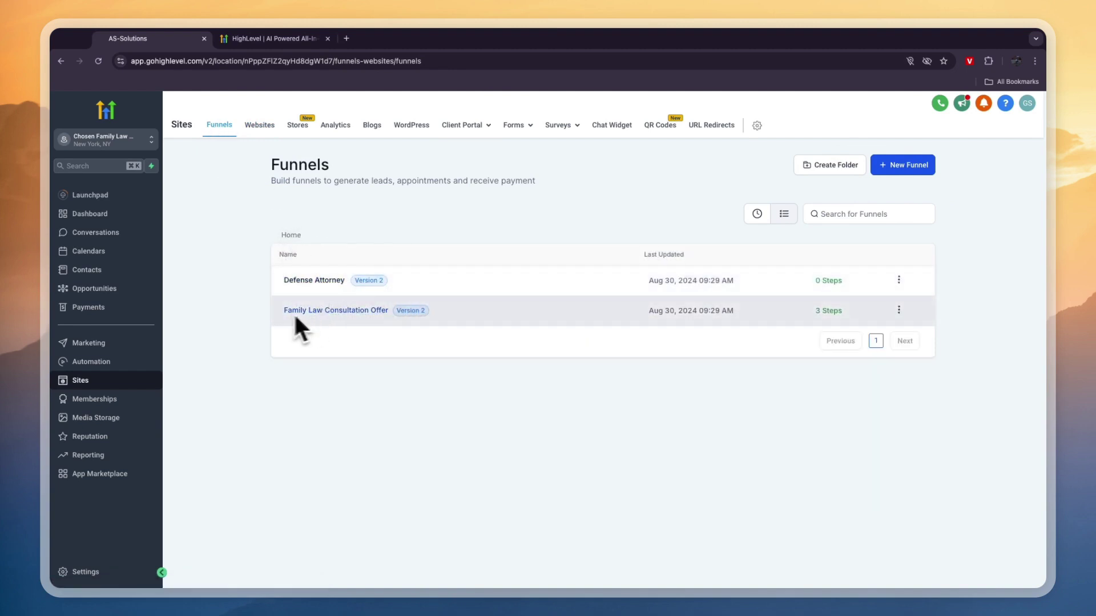
click(381, 310)
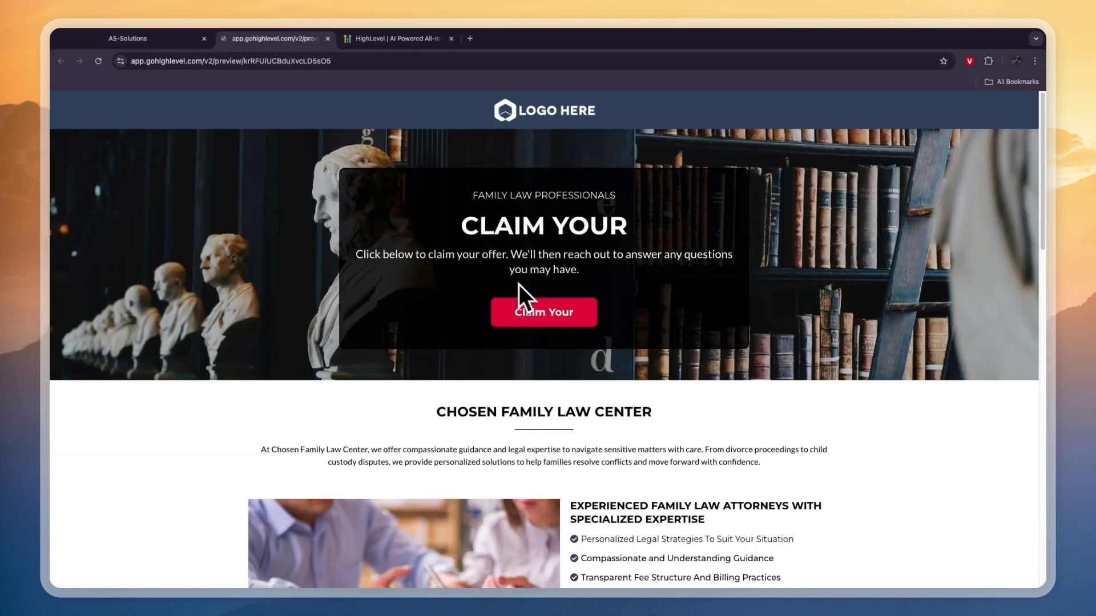
scroll(542, 323, down, 4)
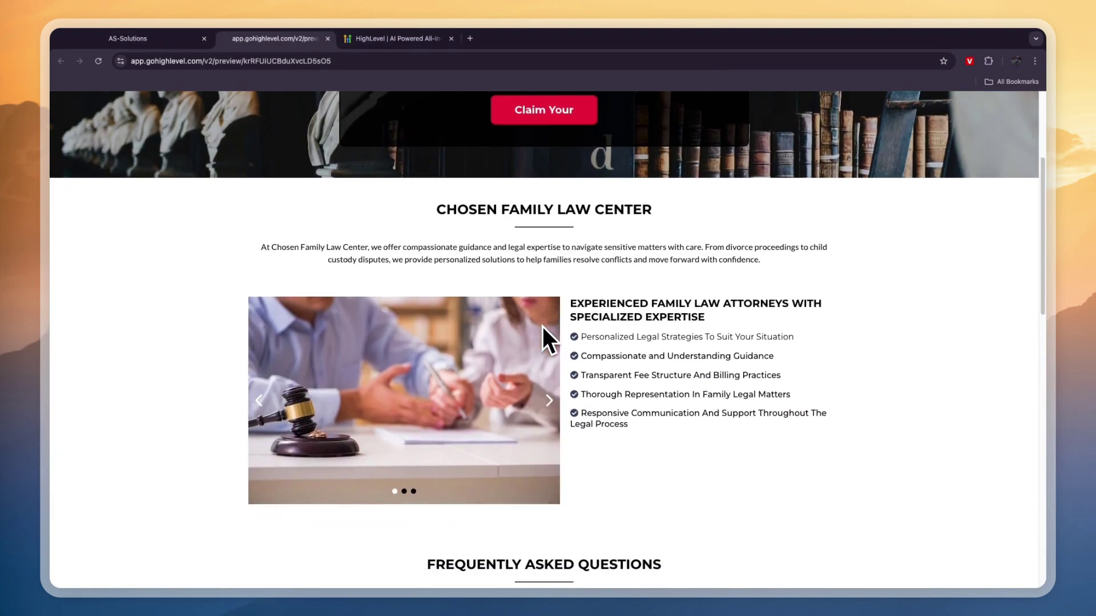
scroll(542, 327, up, 5)
click(534, 311)
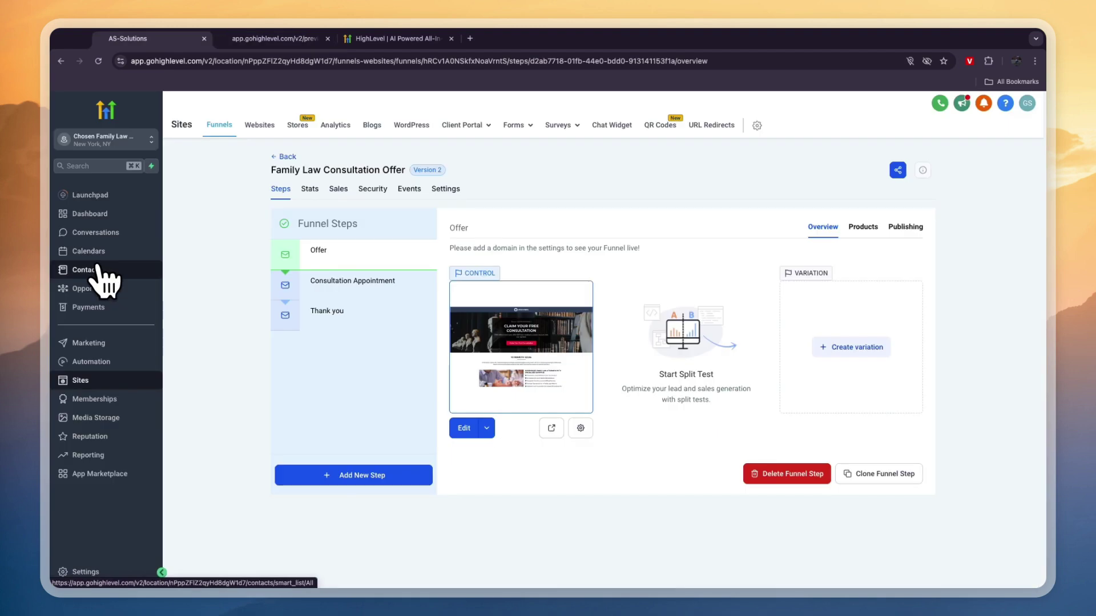
click(94, 268)
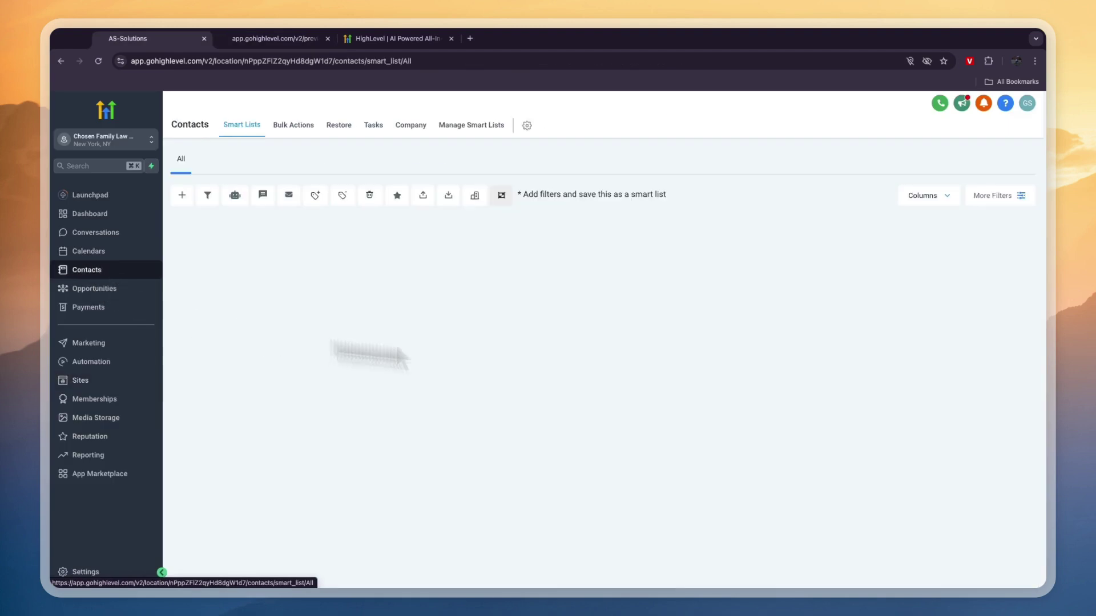
Open the '1. New Lead Nurture (Fast 5) - Claim Offer' workflow in Automation's Marketing Workflows folder.
click(101, 362)
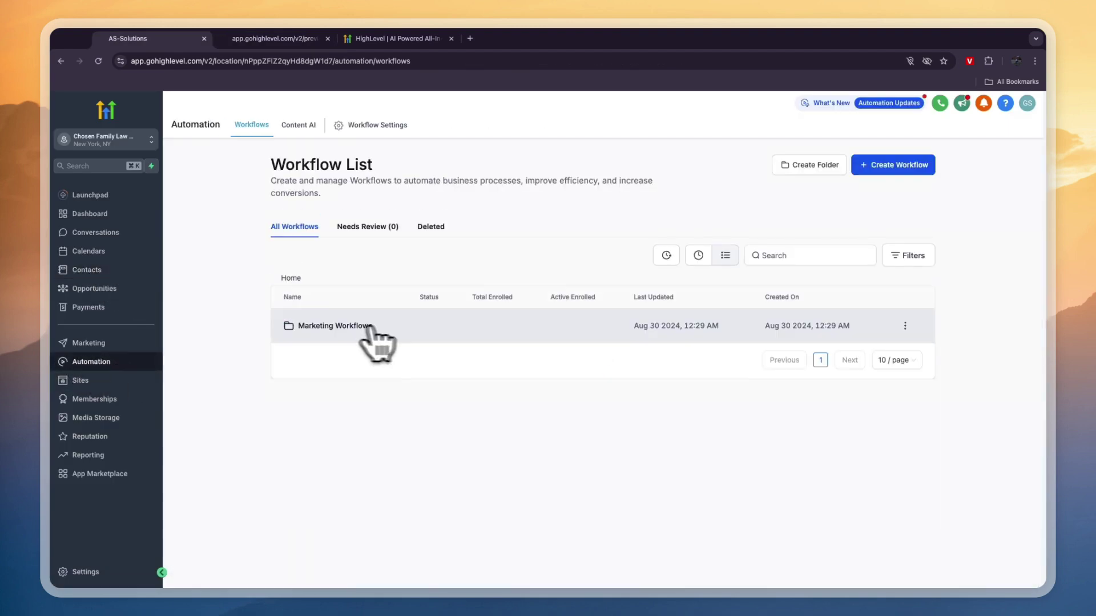
click(342, 325)
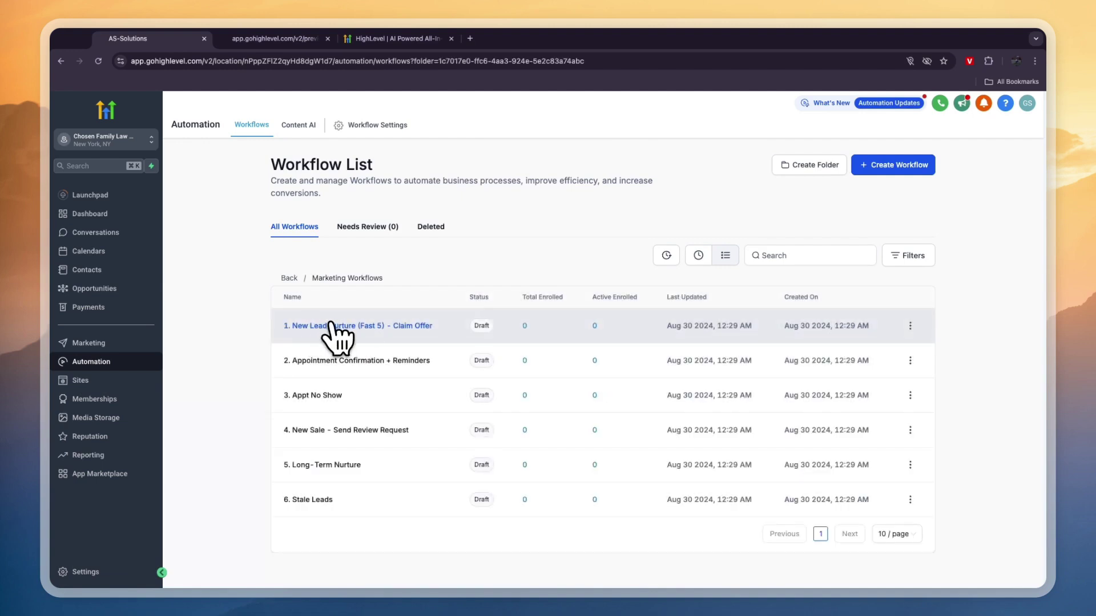
click(329, 323)
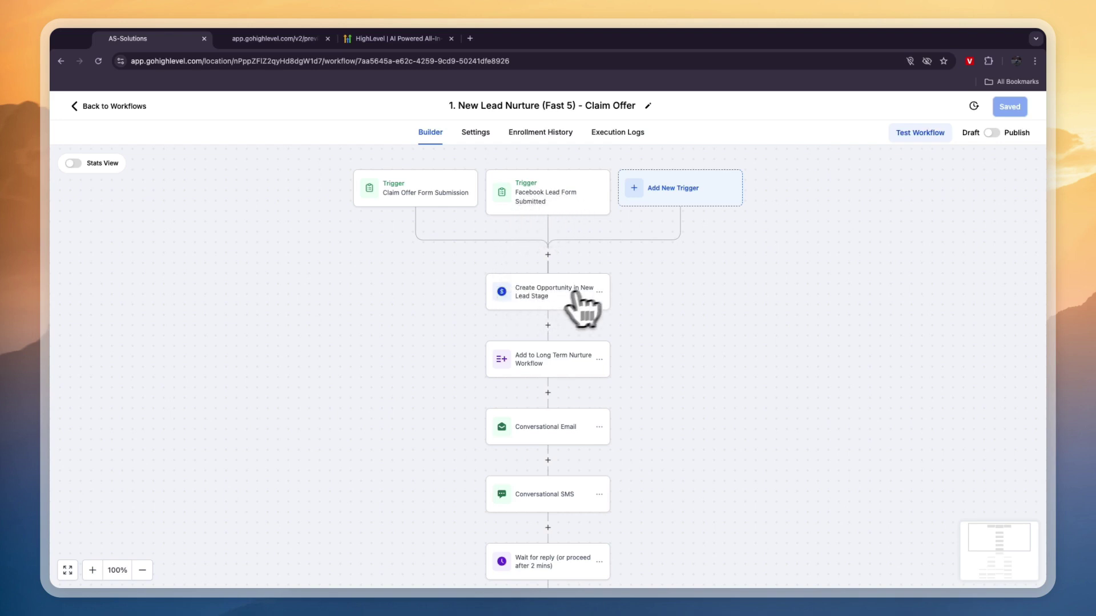
Scroll the canvas to the reply branches and open the Conversational Email step.
drag(538, 306, 558, 280)
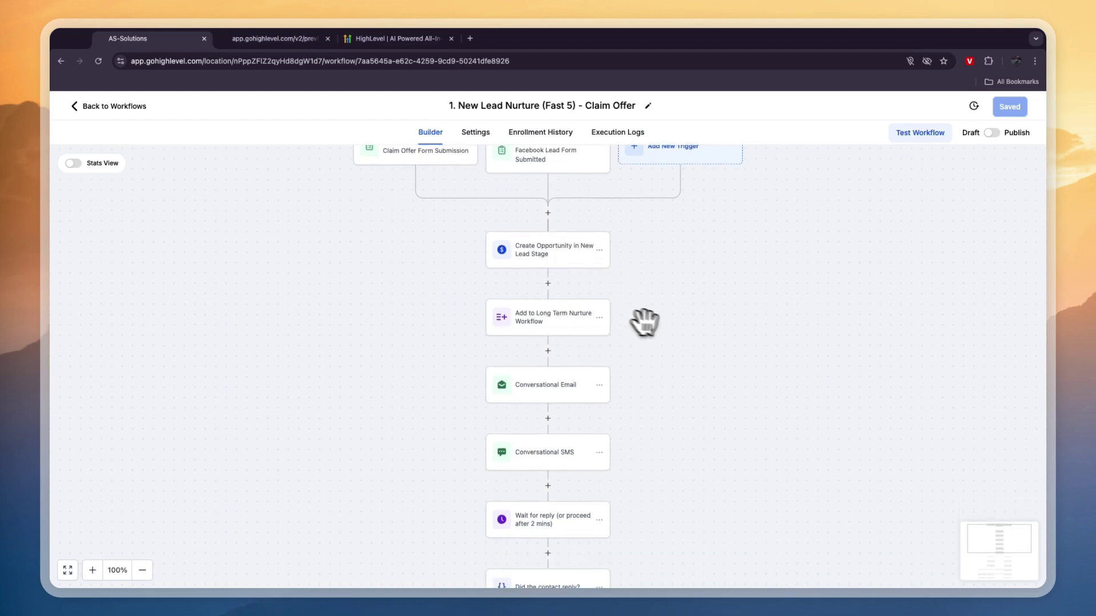
scroll(628, 325, down, 1)
scroll(628, 326, down, 1)
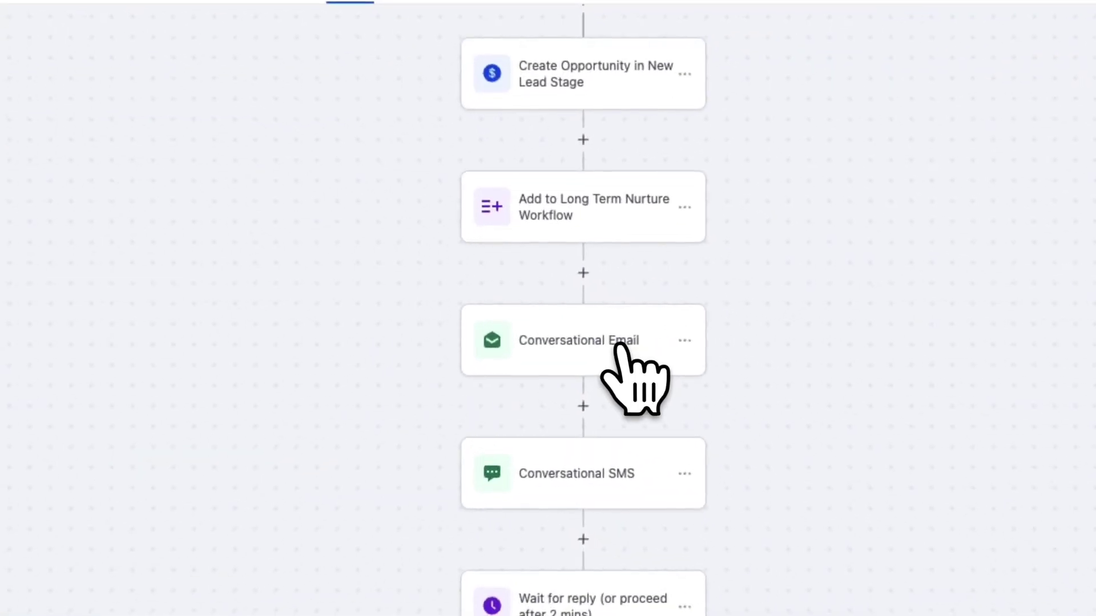
click(611, 339)
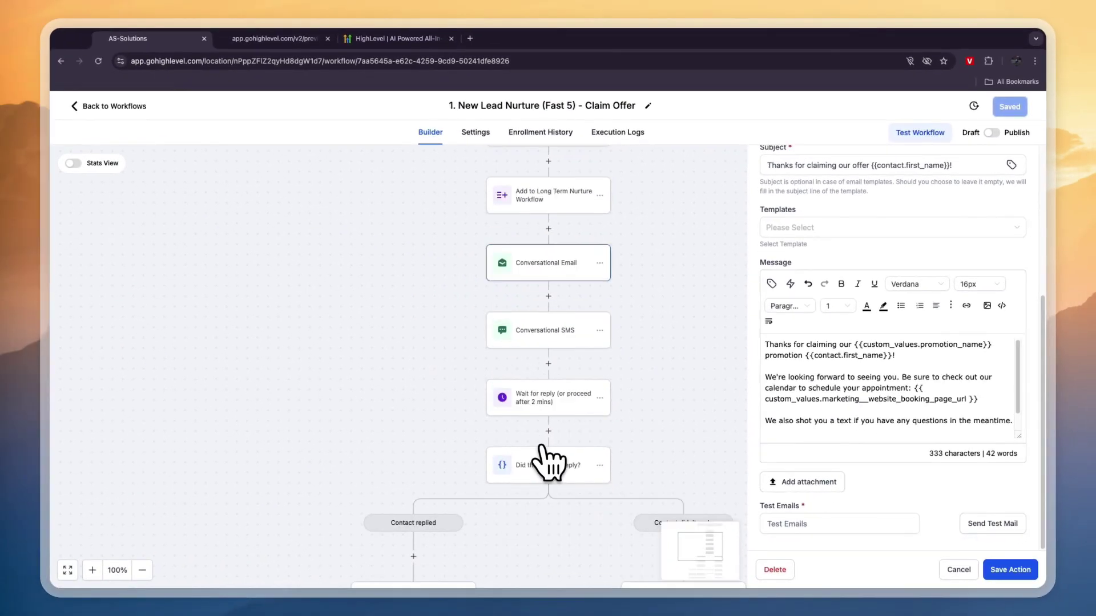
Read through the email's settings, view the Booking Link SMS step, and go back to workflows.
scroll(545, 454, down, 2)
scroll(561, 421, down, 2)
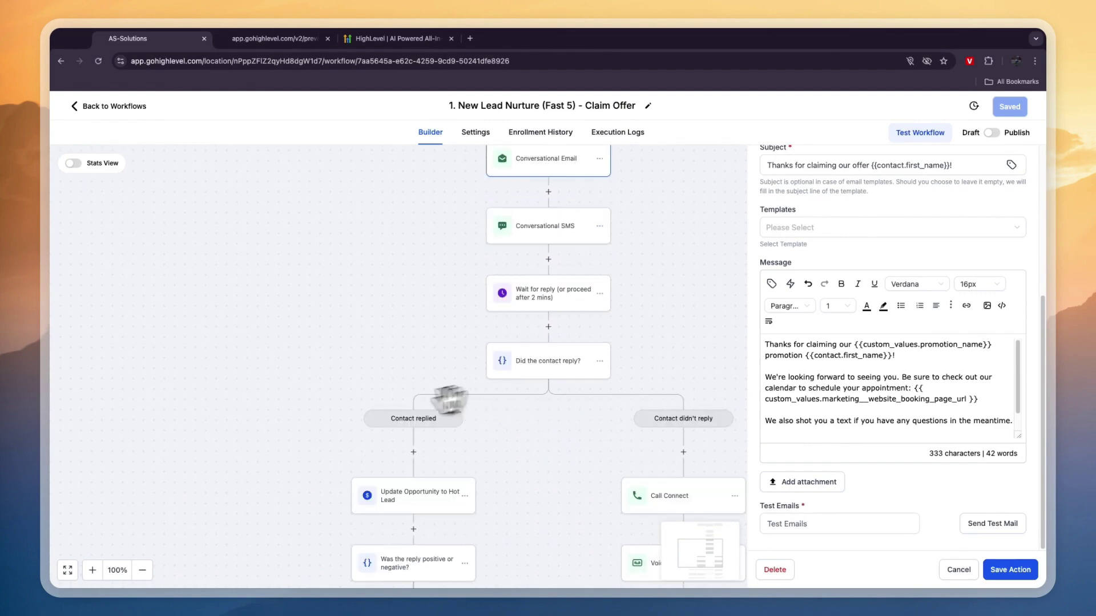
scroll(645, 412, down, 5)
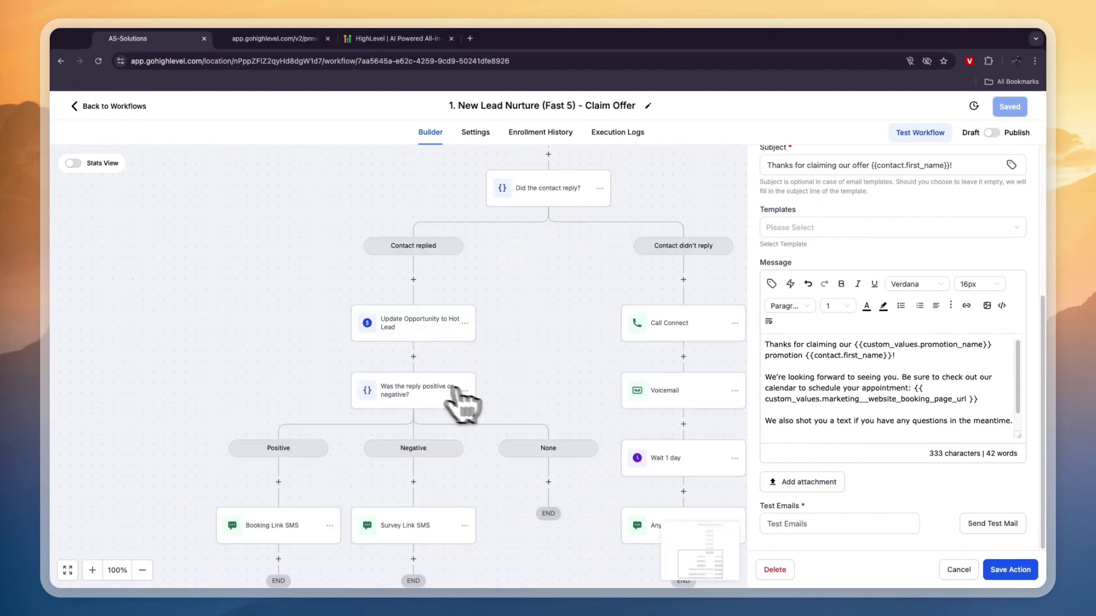
scroll(703, 383, down, 5)
scroll(641, 428, up, 5)
scroll(497, 282, up, 15)
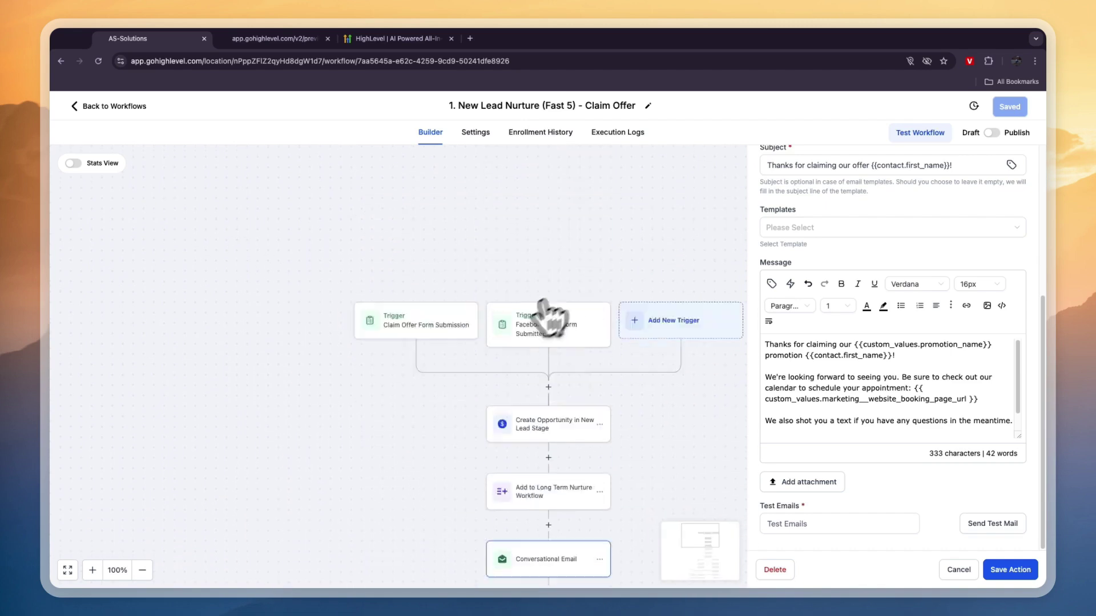
scroll(594, 354, down, 15)
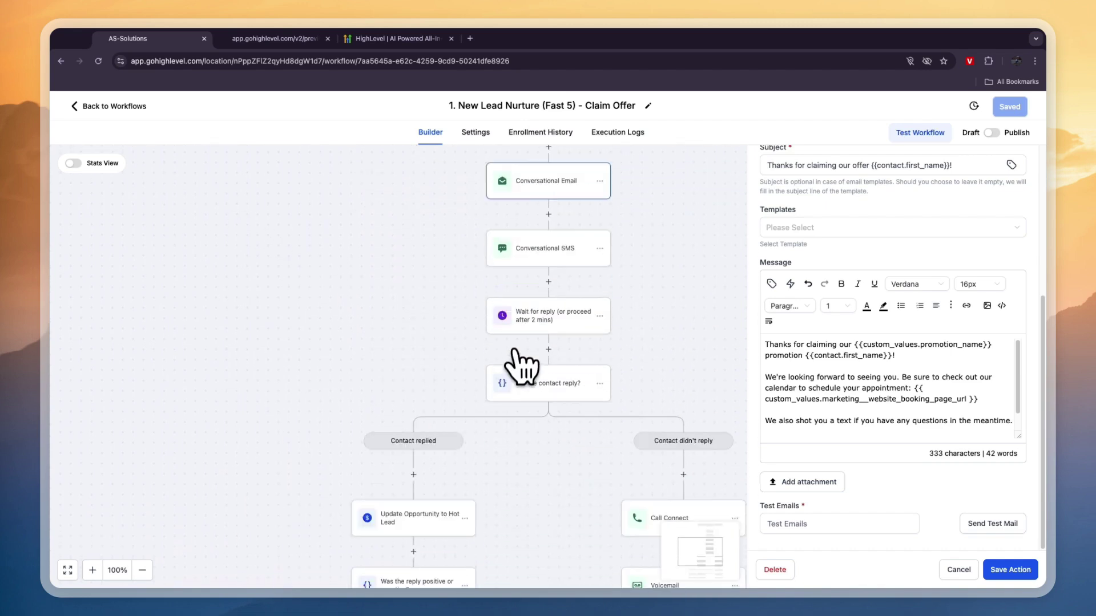
scroll(508, 361, down, 8)
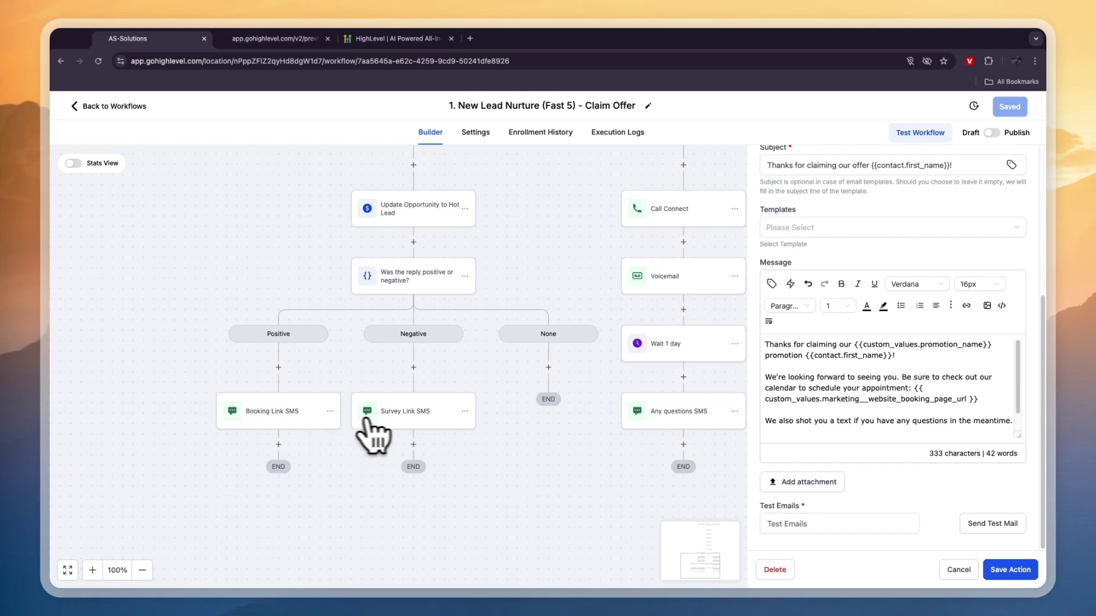
click(316, 416)
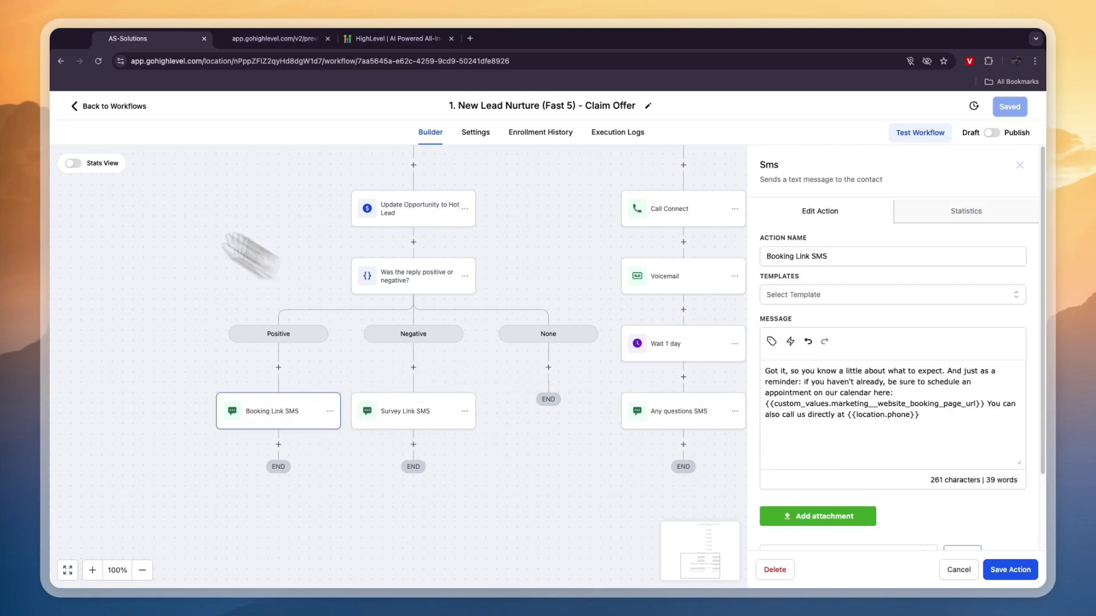
click(108, 109)
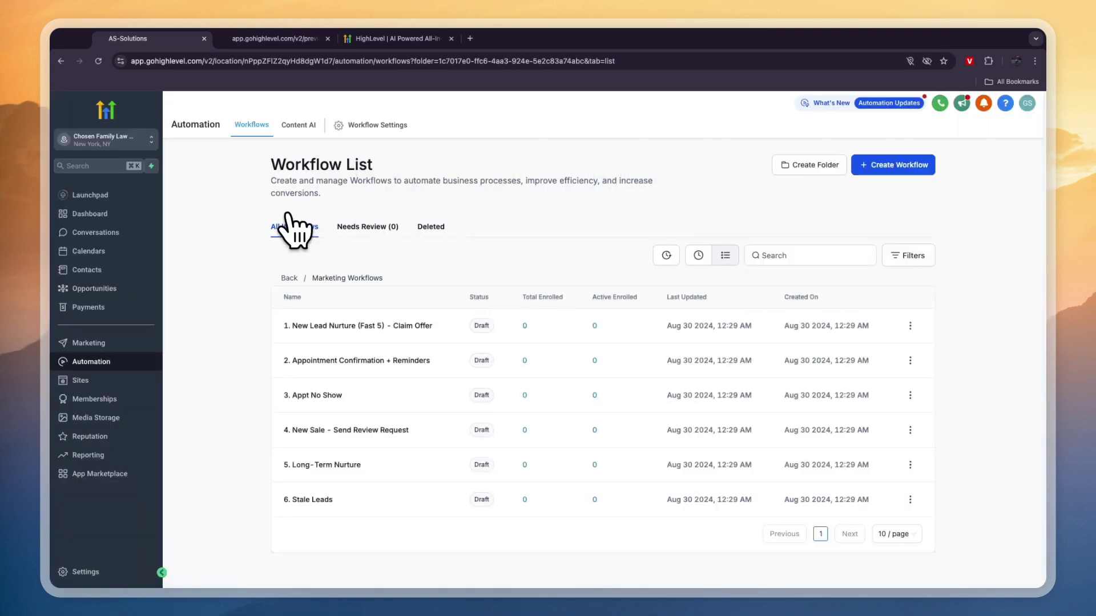
Check the calendar week view, open and cancel a Book Appointment form, then go to Sites.
click(86, 251)
right_click(85, 249)
click(156, 229)
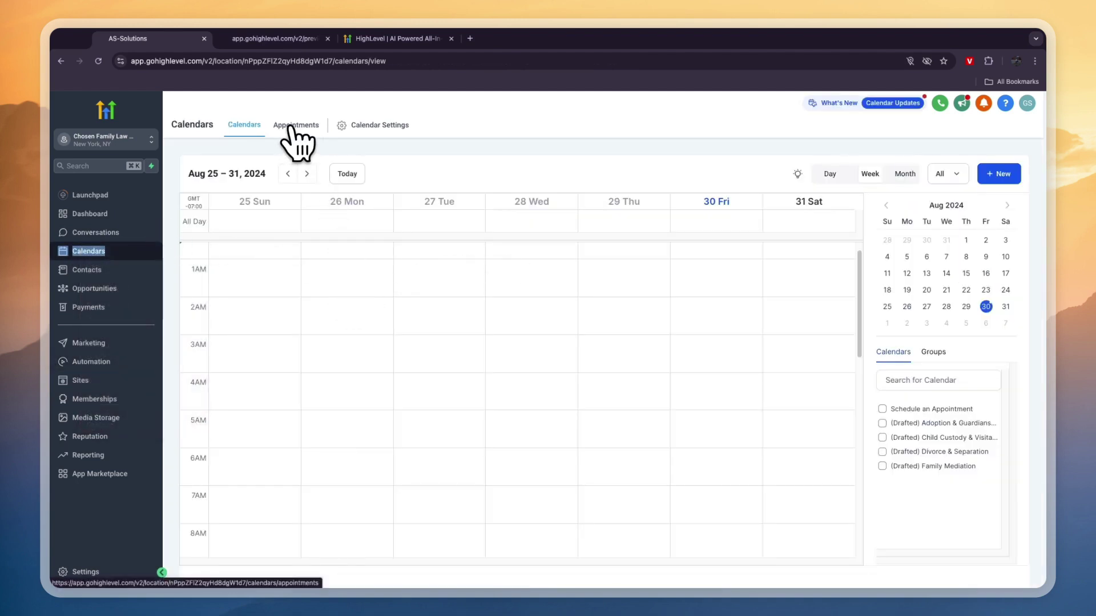
click(1004, 173)
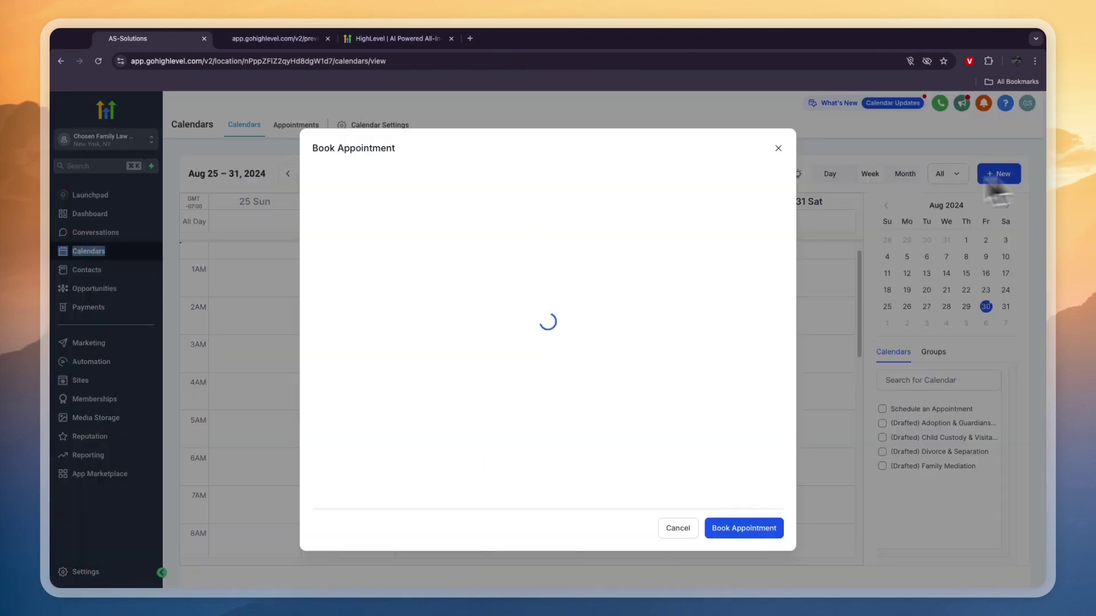
click(679, 531)
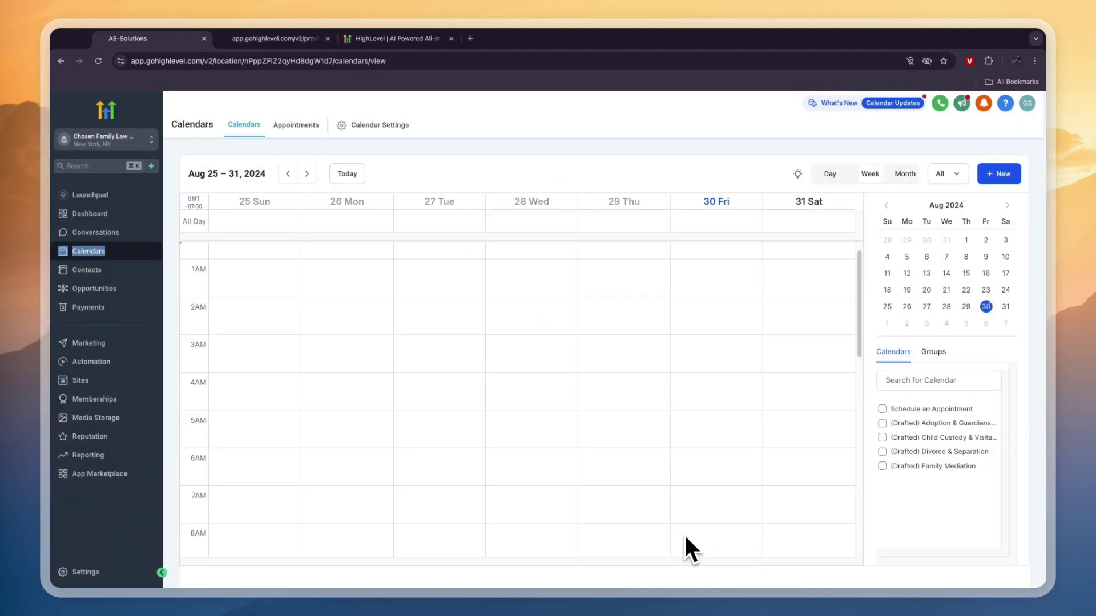
click(86, 384)
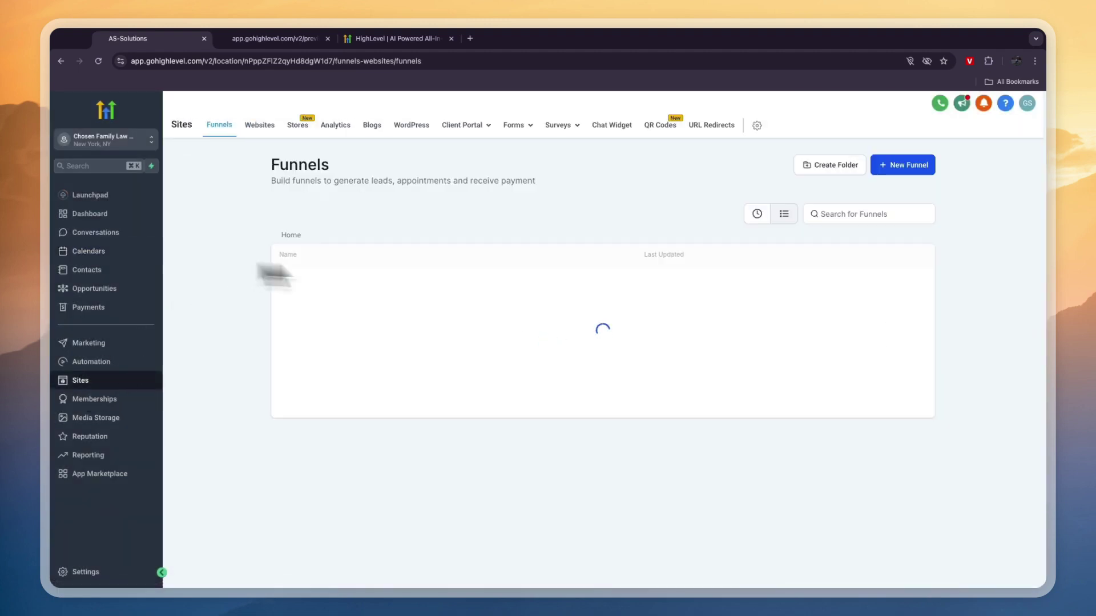
Start a new funnel from templates and open the template library.
click(904, 166)
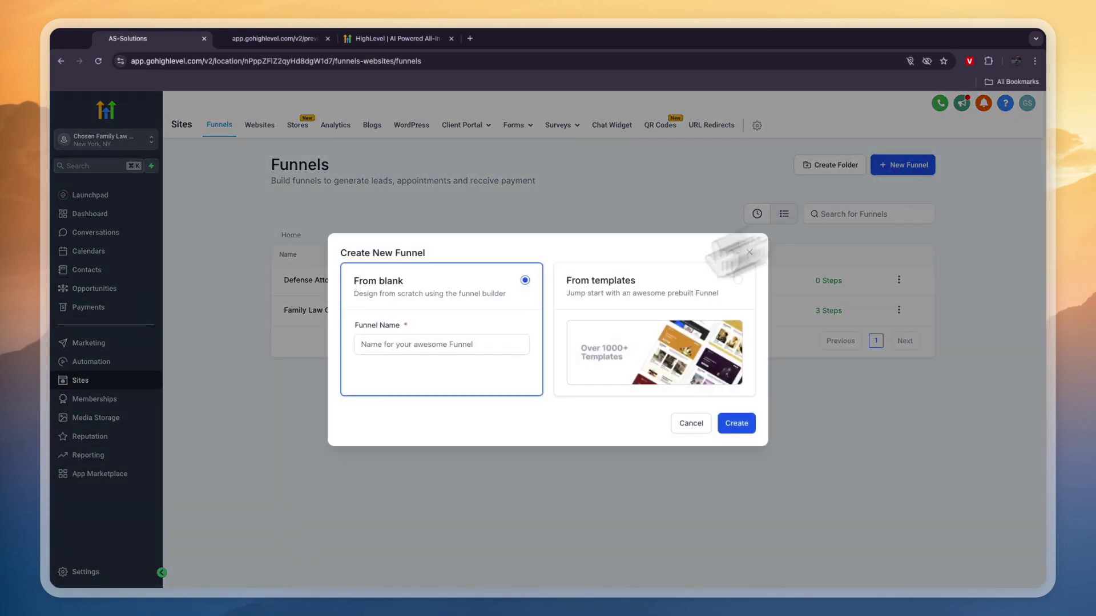
click(598, 302)
click(732, 424)
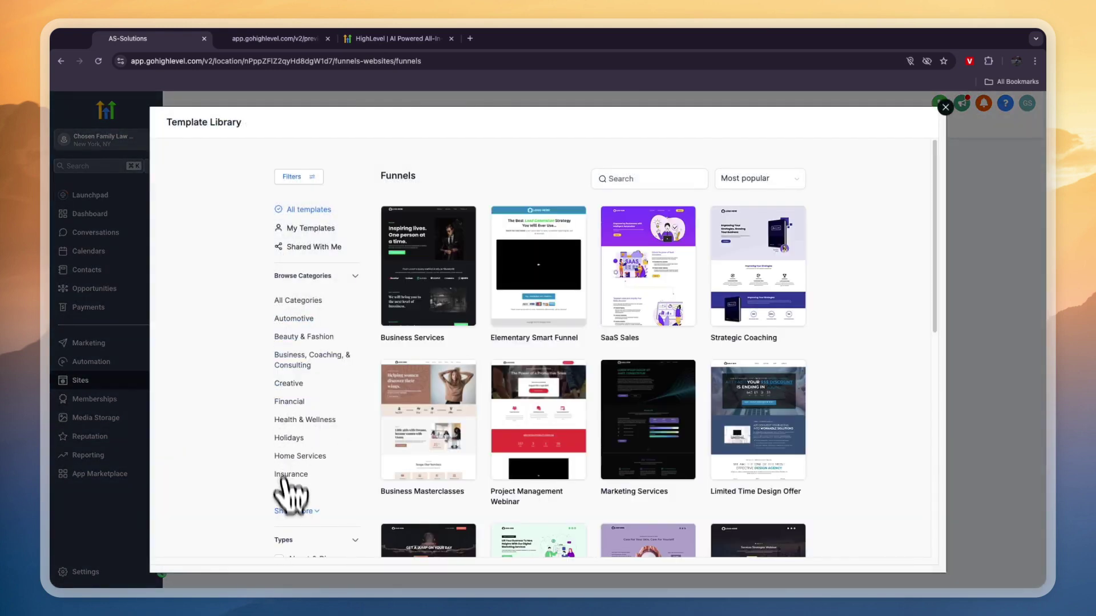
Filter the templates to the Legal category and load more legal funnel templates.
click(283, 493)
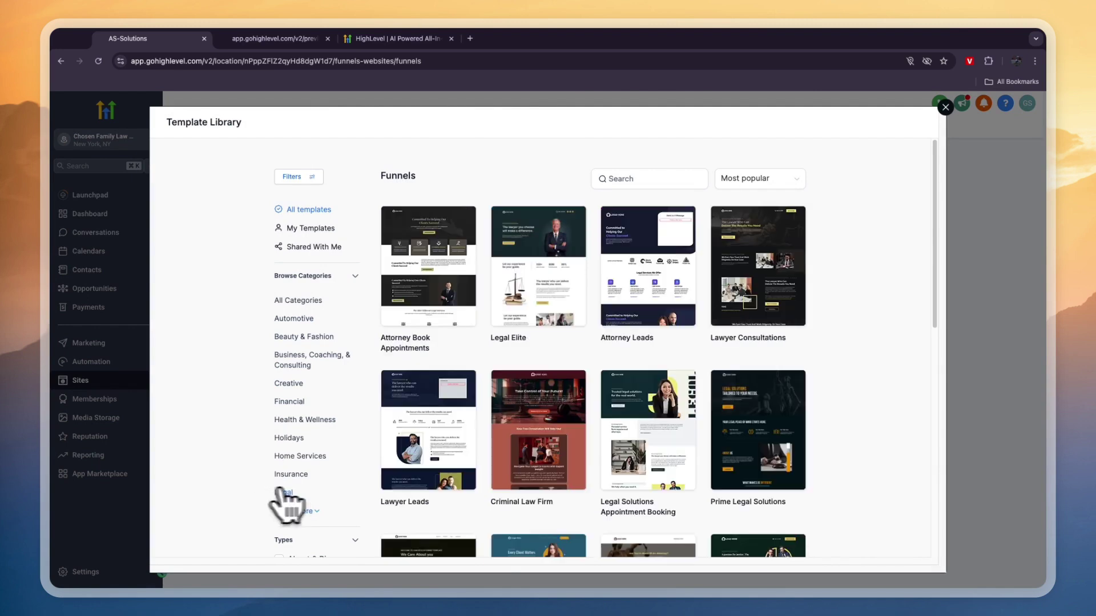
scroll(902, 368, down, 1)
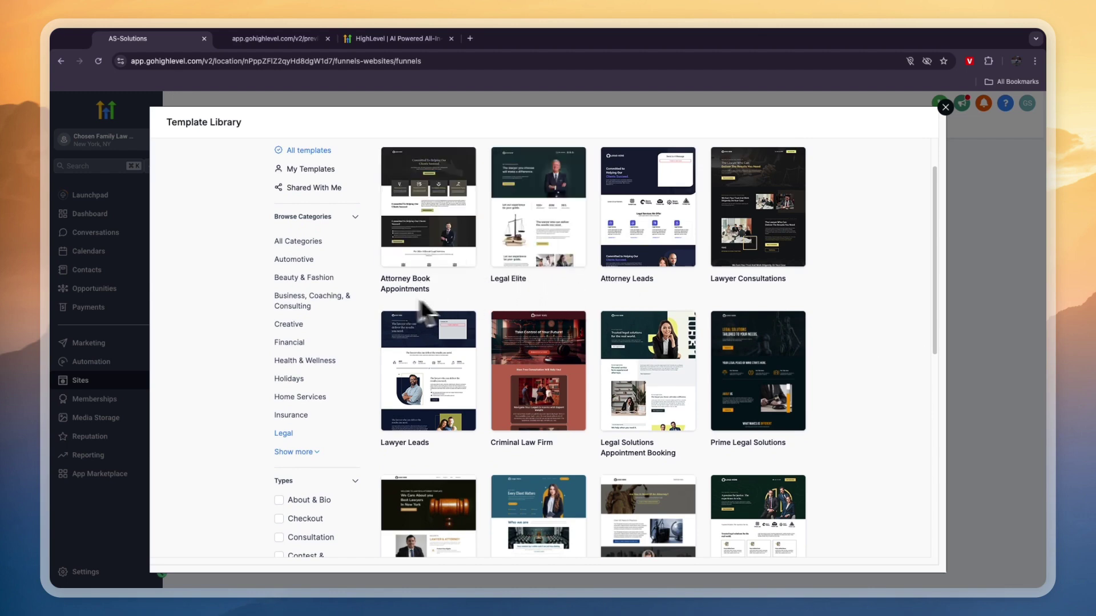
scroll(368, 322, down, 2)
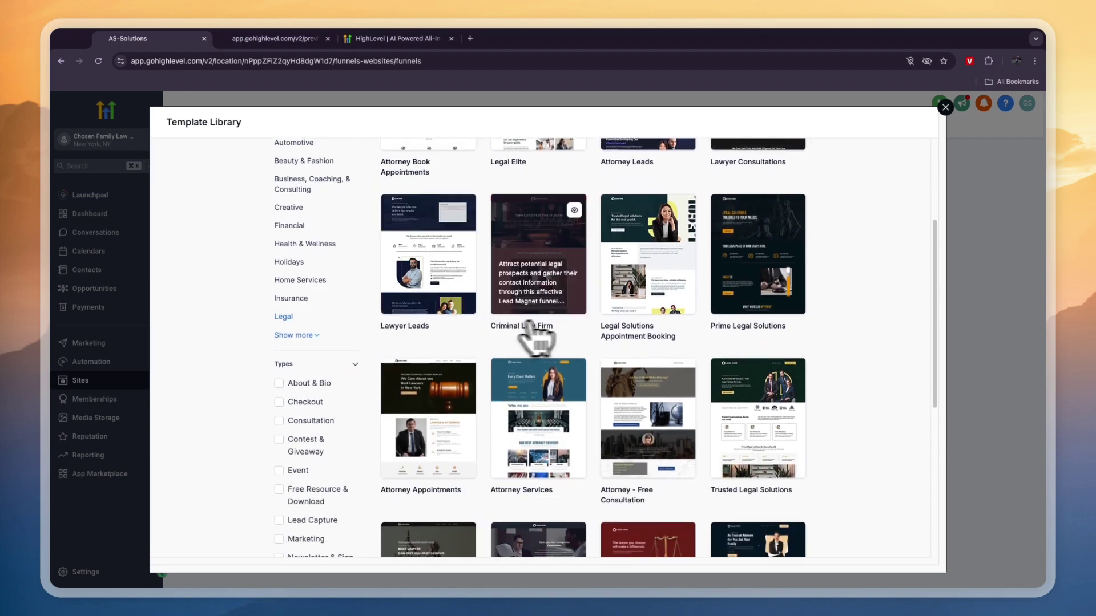
scroll(822, 342, down, 5)
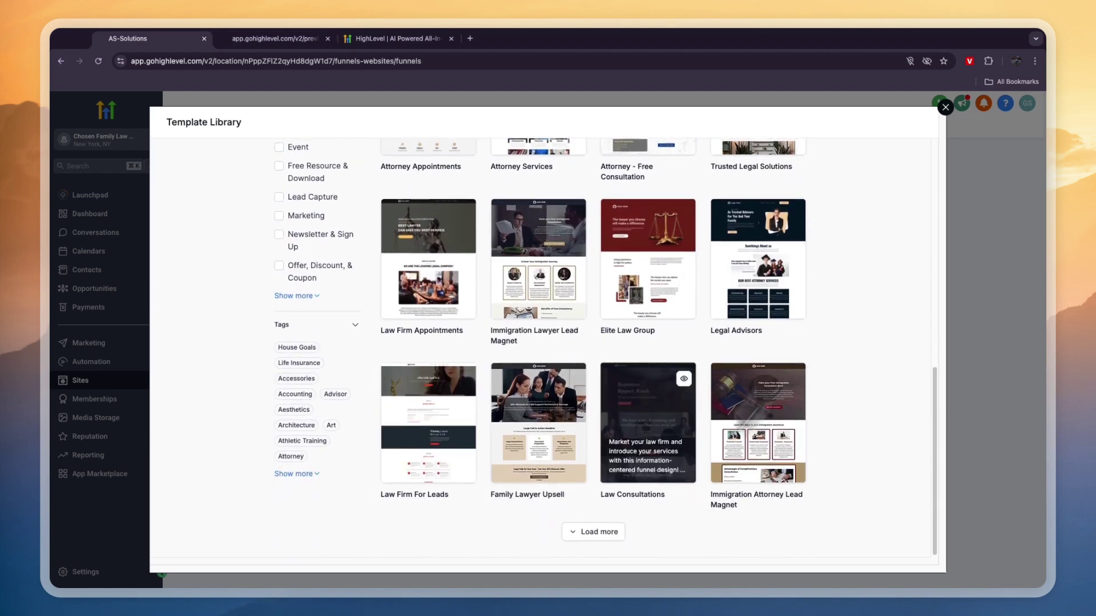
click(606, 531)
scroll(600, 428, down, 6)
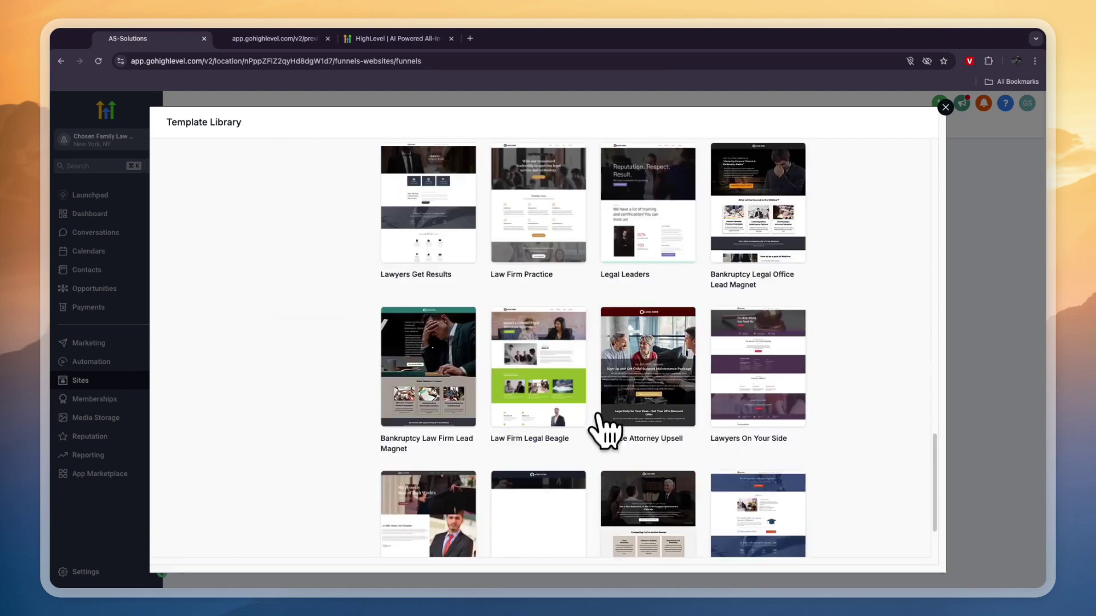
scroll(605, 431, down, 2)
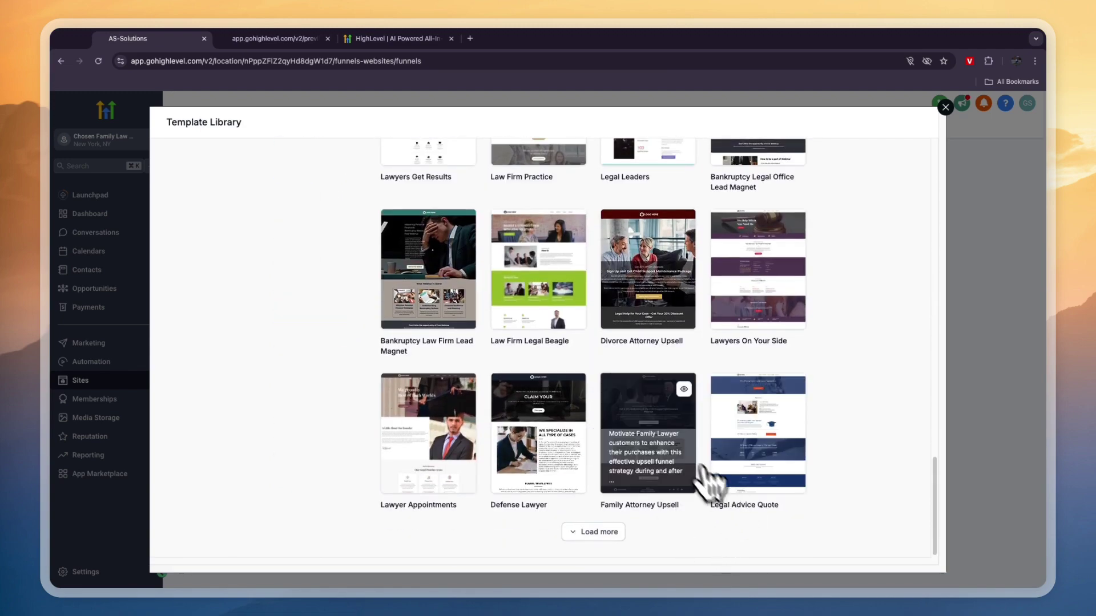
scroll(657, 457, up, 15)
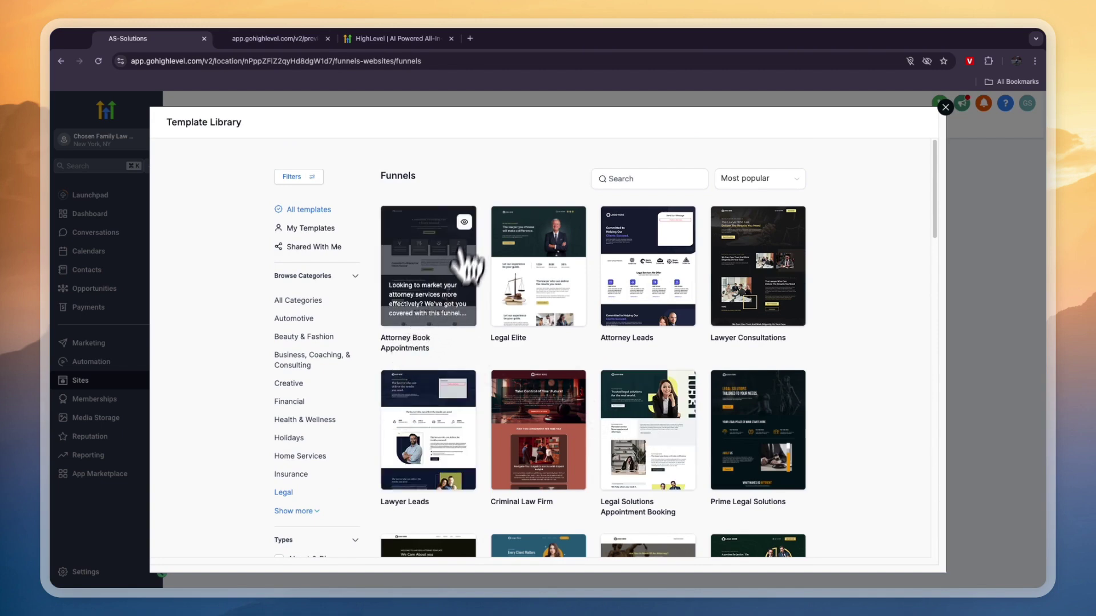
Preview and scroll through the Attorney Book Appointments template, then close the library with Esc.
click(434, 320)
scroll(632, 313, down, 10)
scroll(614, 387, down, 15)
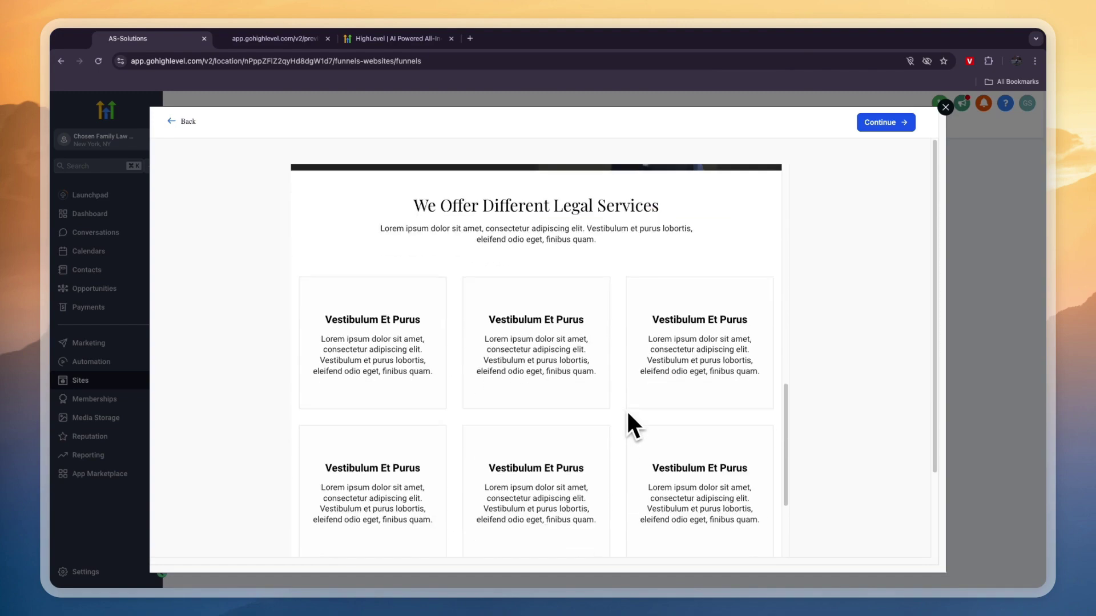
scroll(574, 382, down, 5)
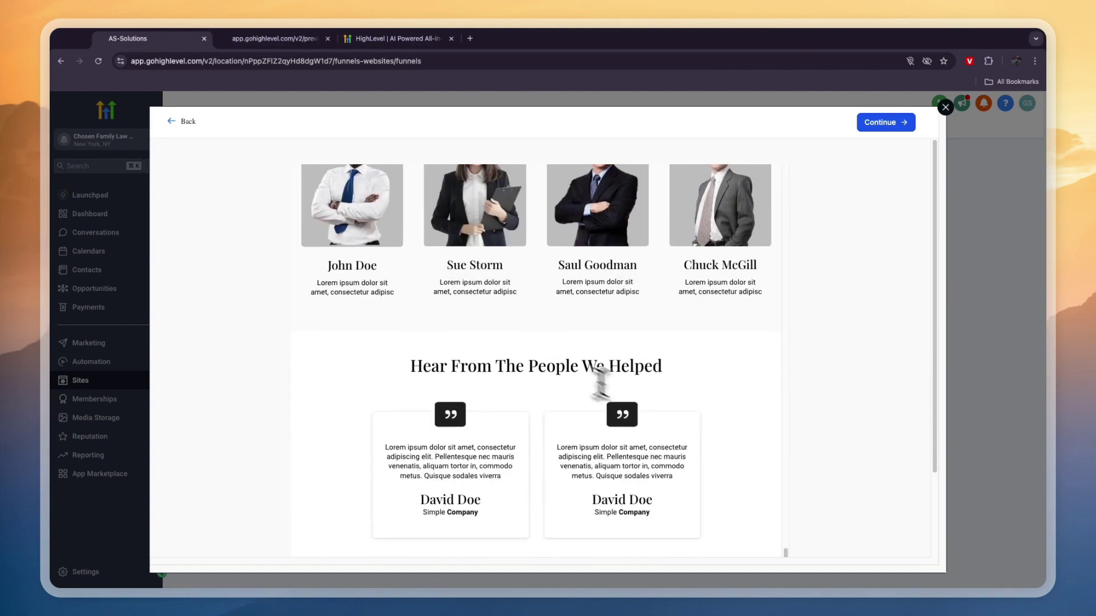
scroll(432, 405, up, 2)
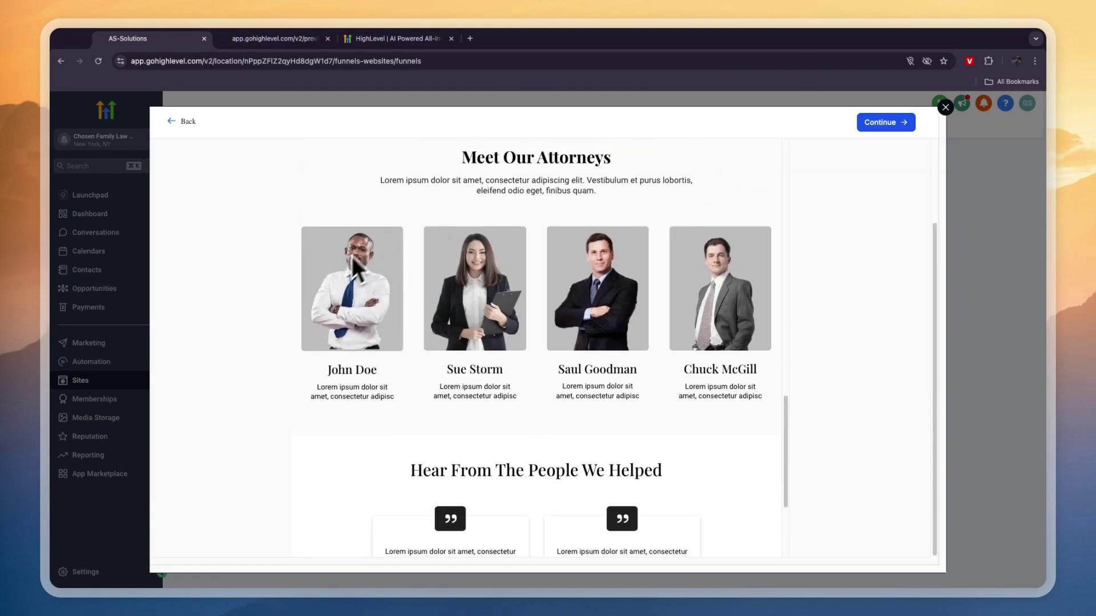
scroll(667, 231, down, 2)
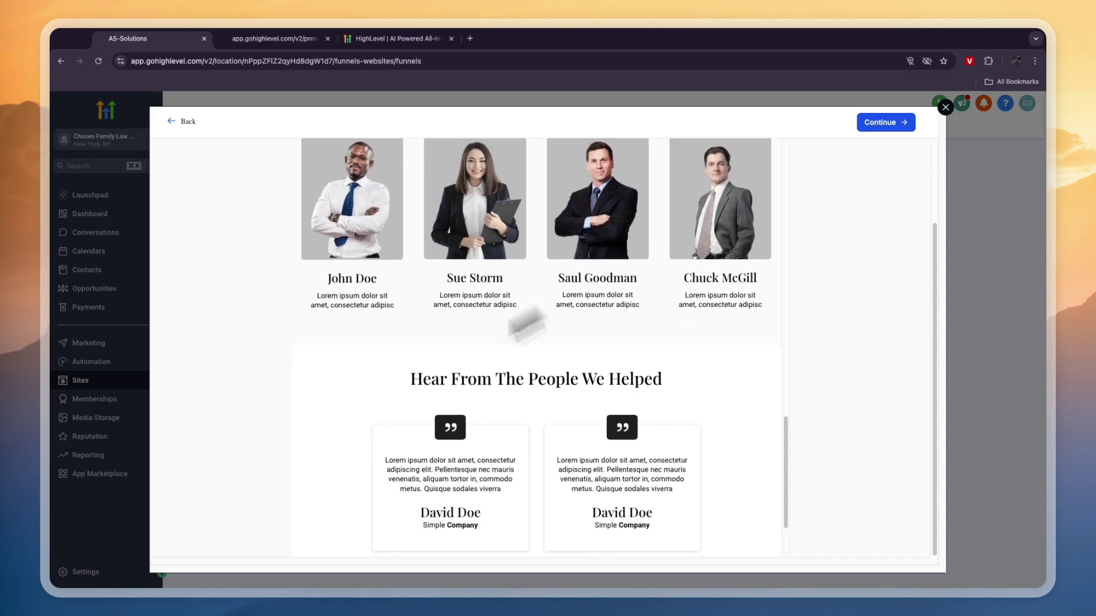
scroll(502, 343, up, 8)
scroll(470, 414, up, 10)
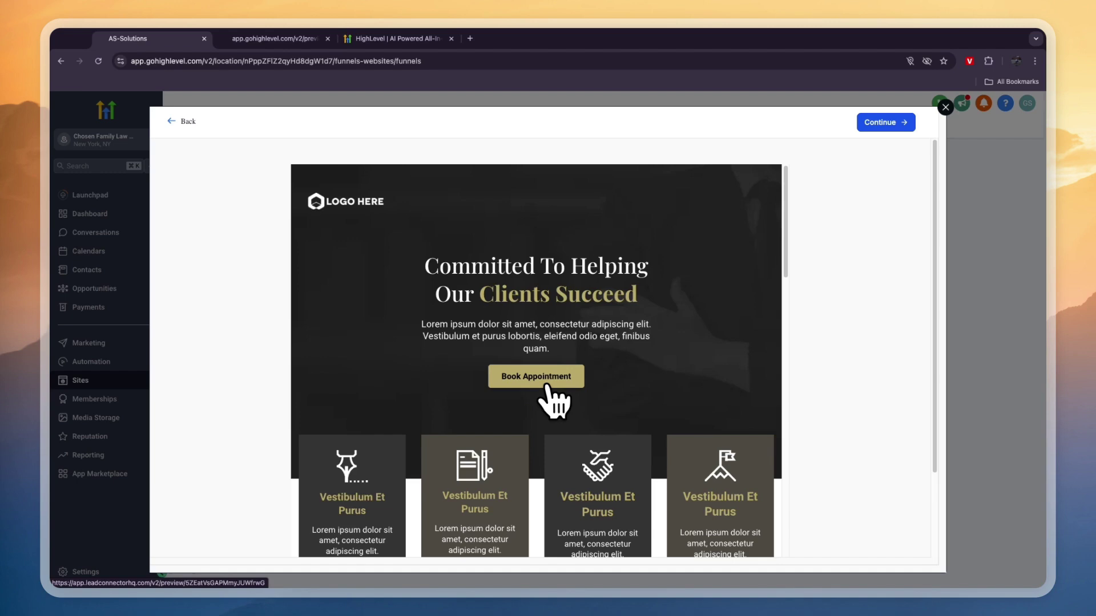
key(Escape)
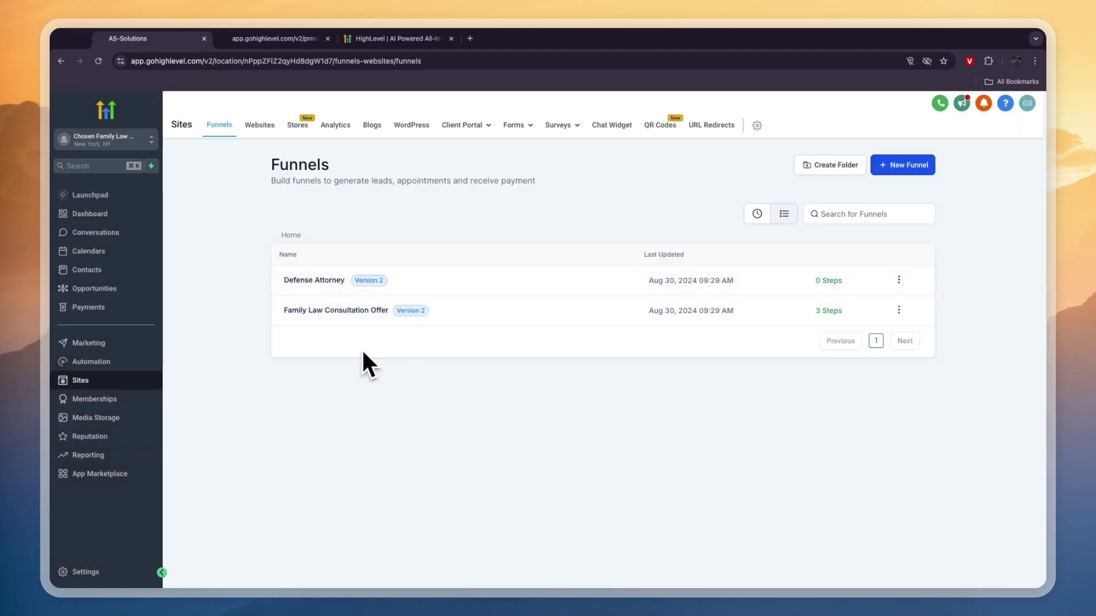
Open Marketing > Emails > Templates to list the four family law email templates.
click(92, 345)
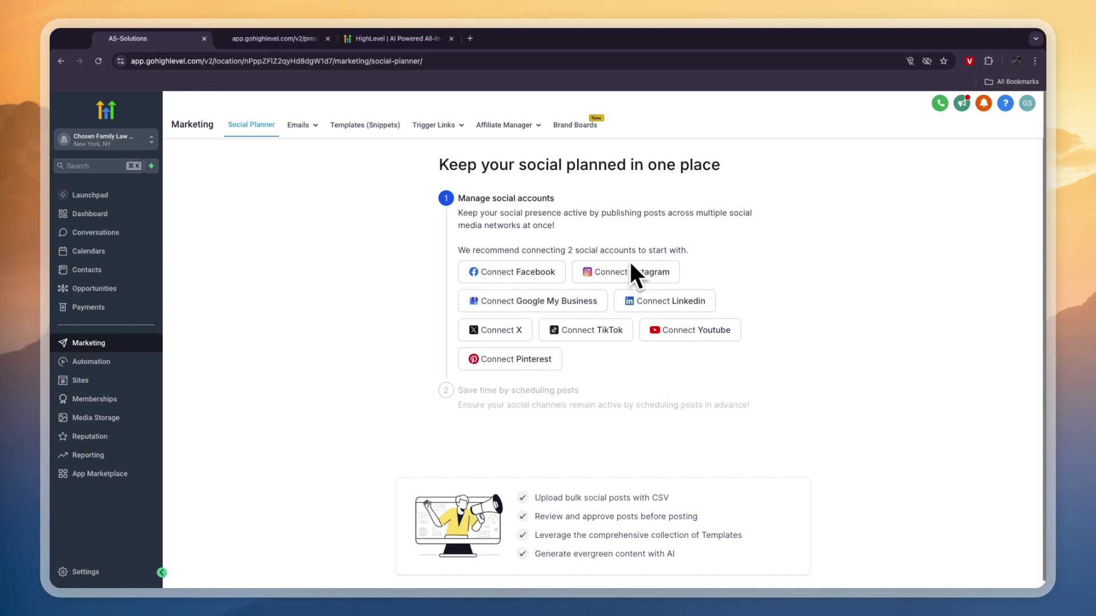
mouse_move(294, 128)
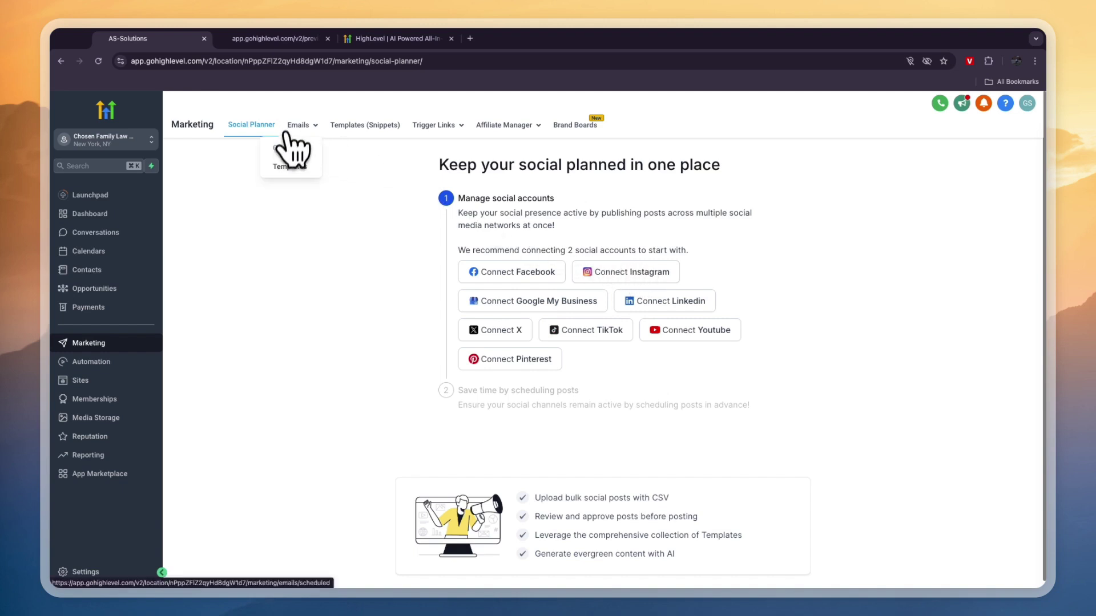
click(293, 166)
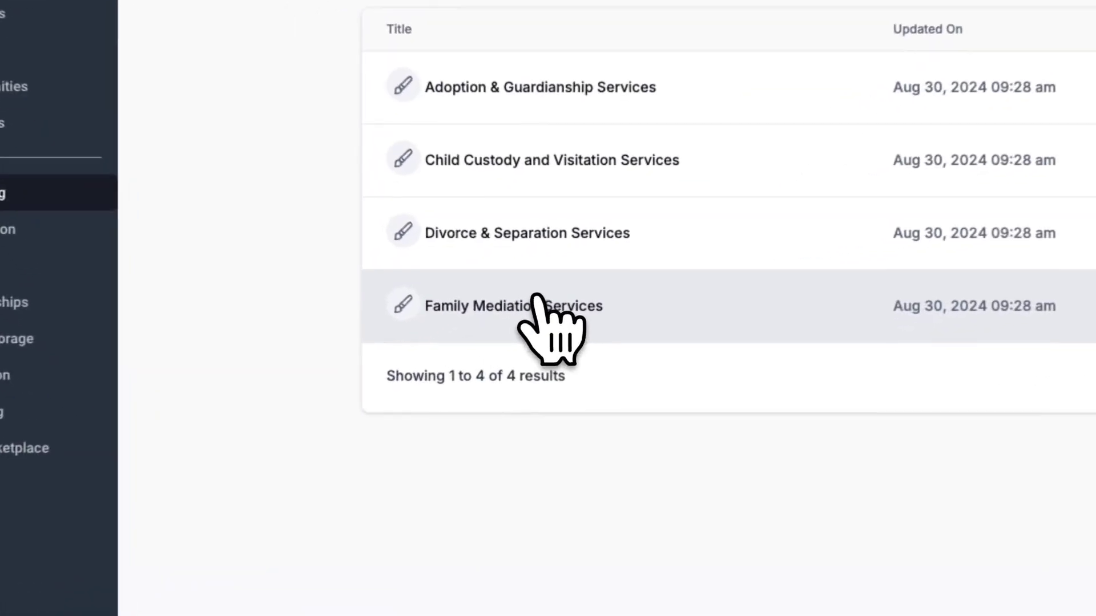
Preview the Family Mediation Services email, then return to templates and open the Marketing Pipeline opportunities.
click(353, 400)
scroll(714, 331, down, 10)
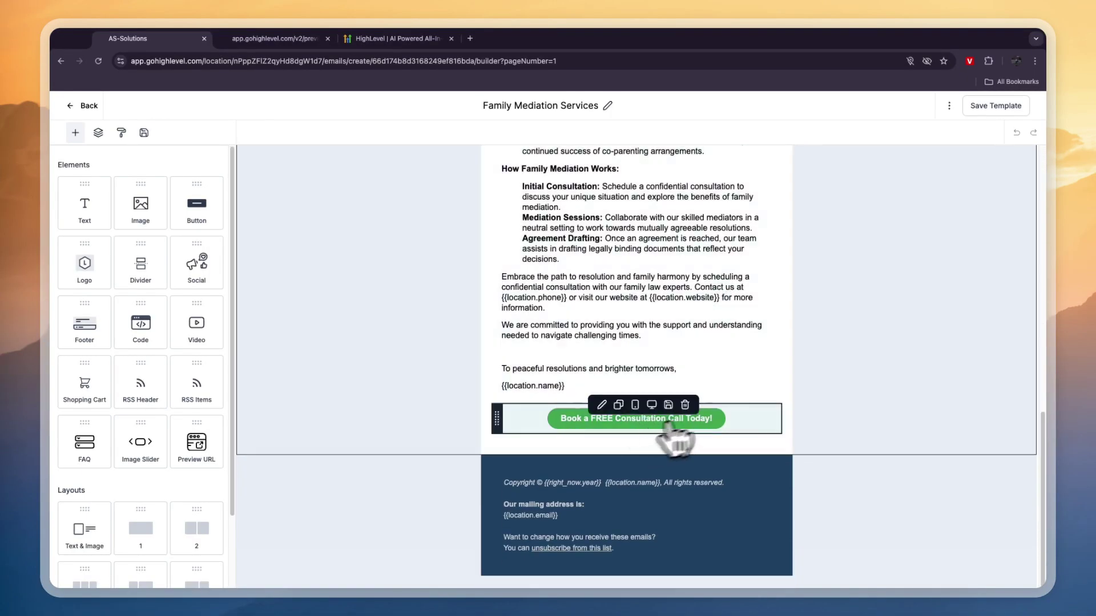
scroll(377, 417, up, 10)
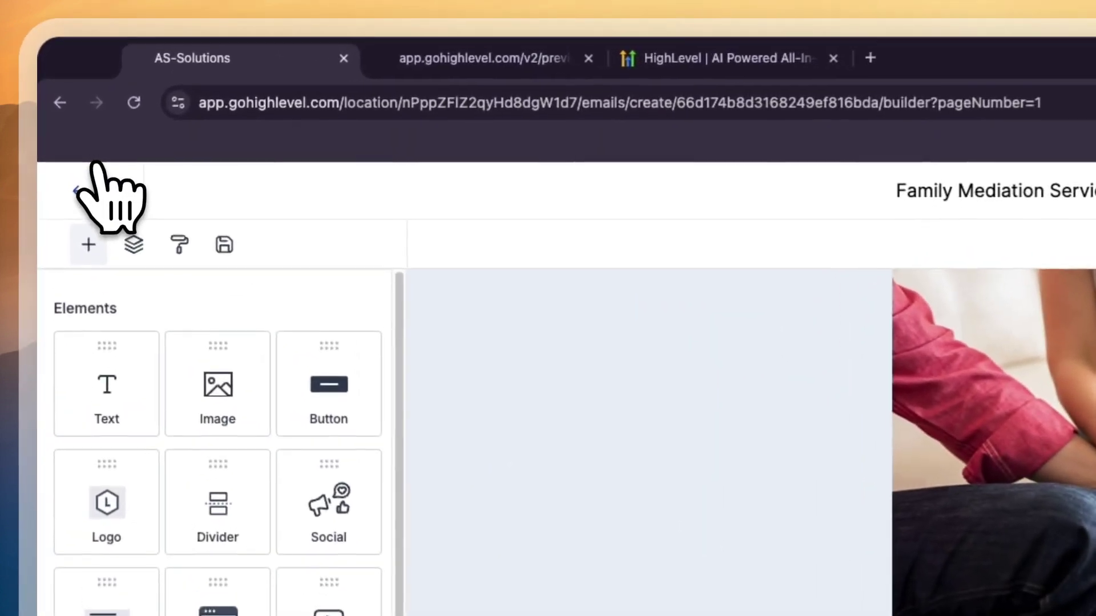
click(82, 106)
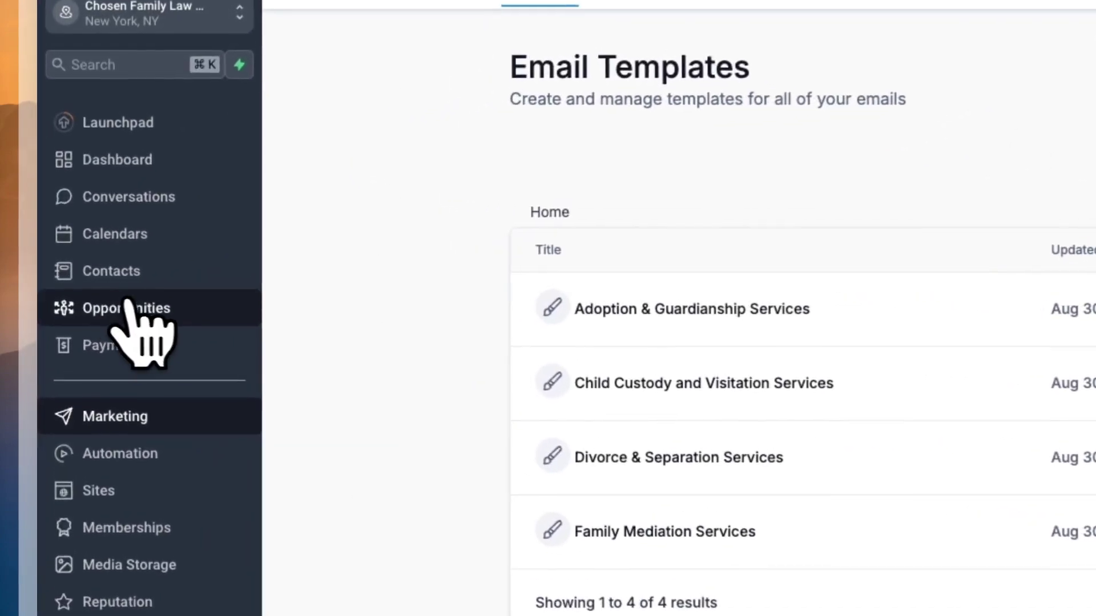
click(85, 287)
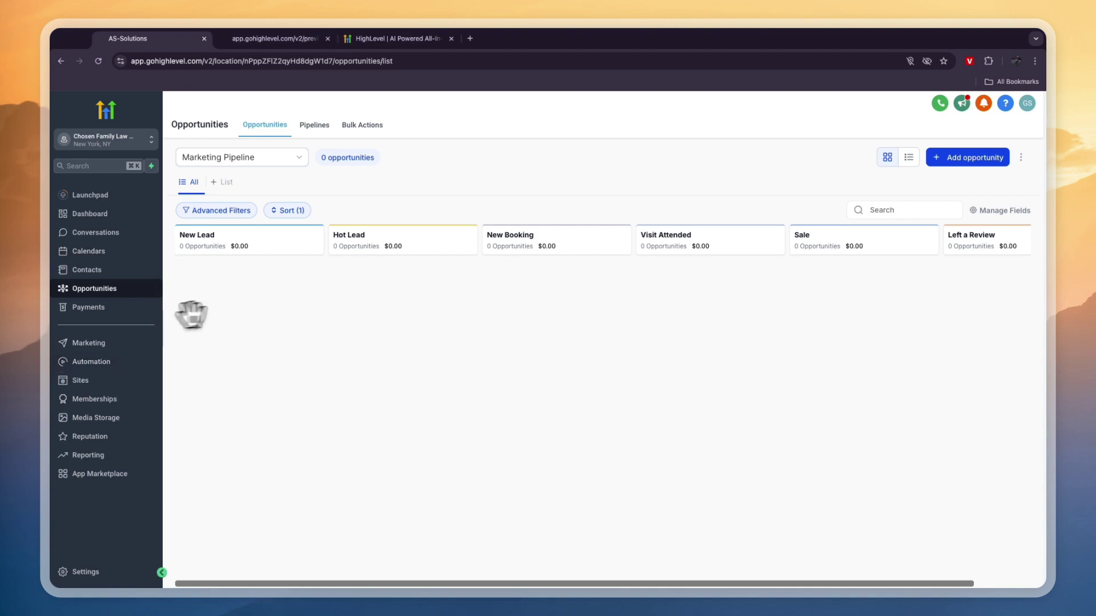
Open the Funnels list showing Defense Attorney and Family Law Consultation Offer.
click(92, 380)
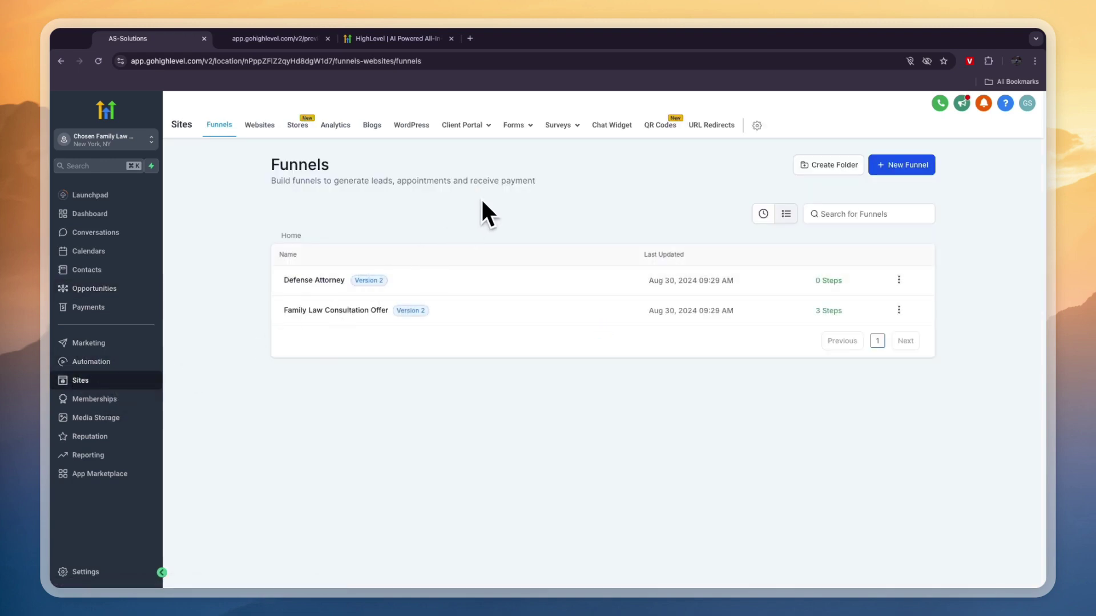
Add a new Live chat widget, Chat Widget1, then return to the widget list.
click(612, 127)
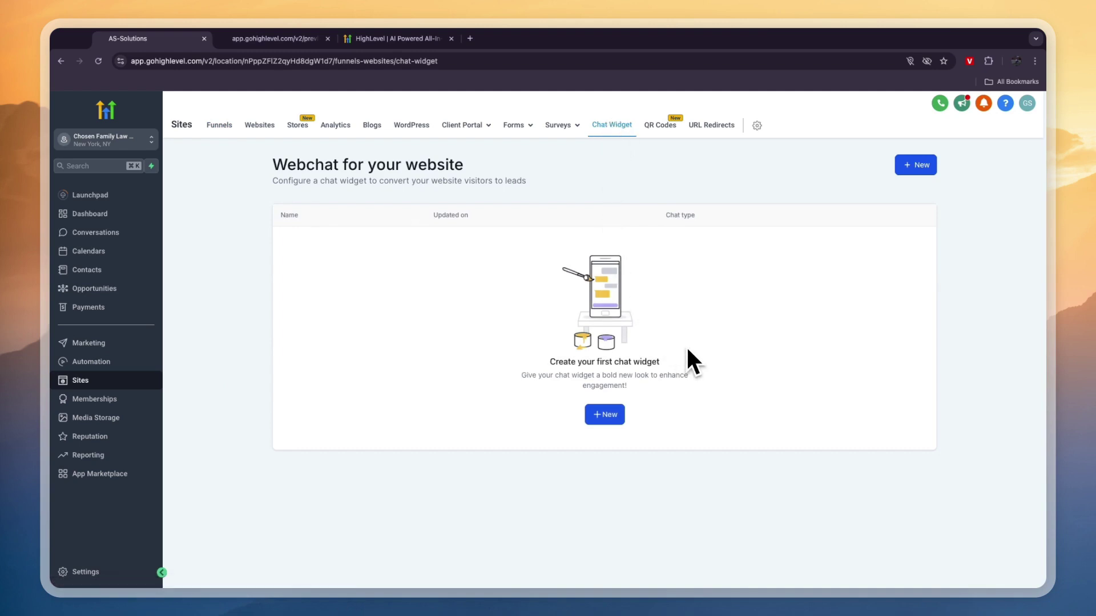
click(612, 414)
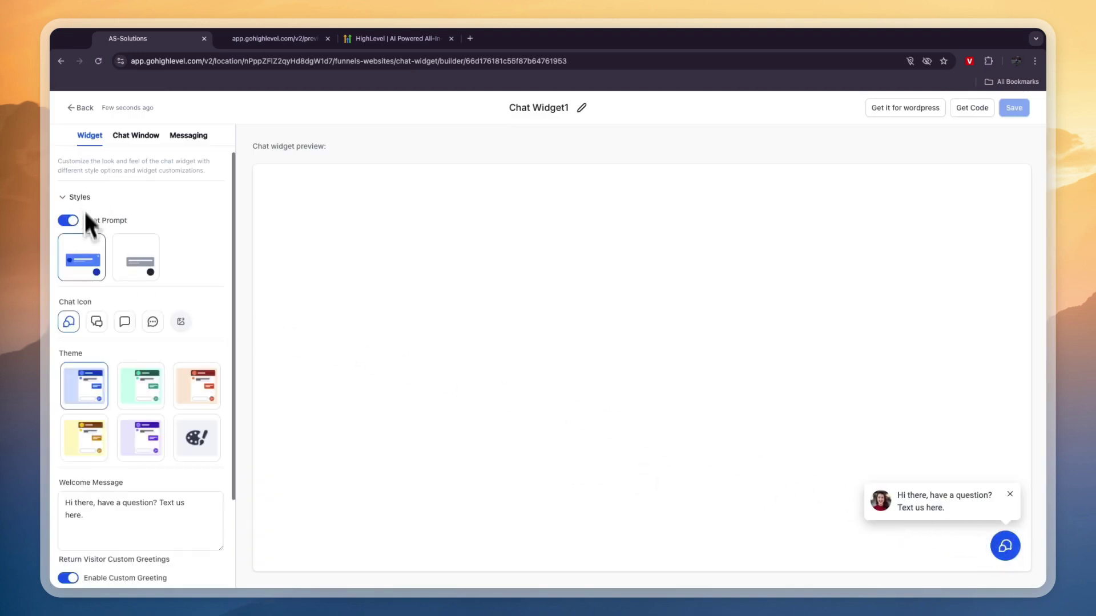
scroll(114, 323, down, 4)
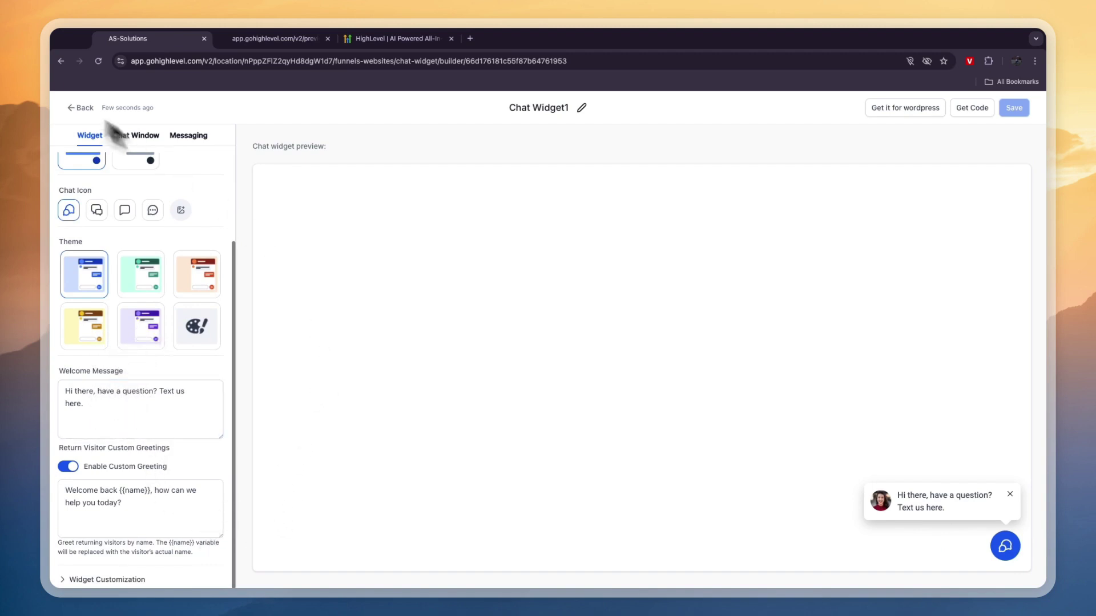
click(79, 108)
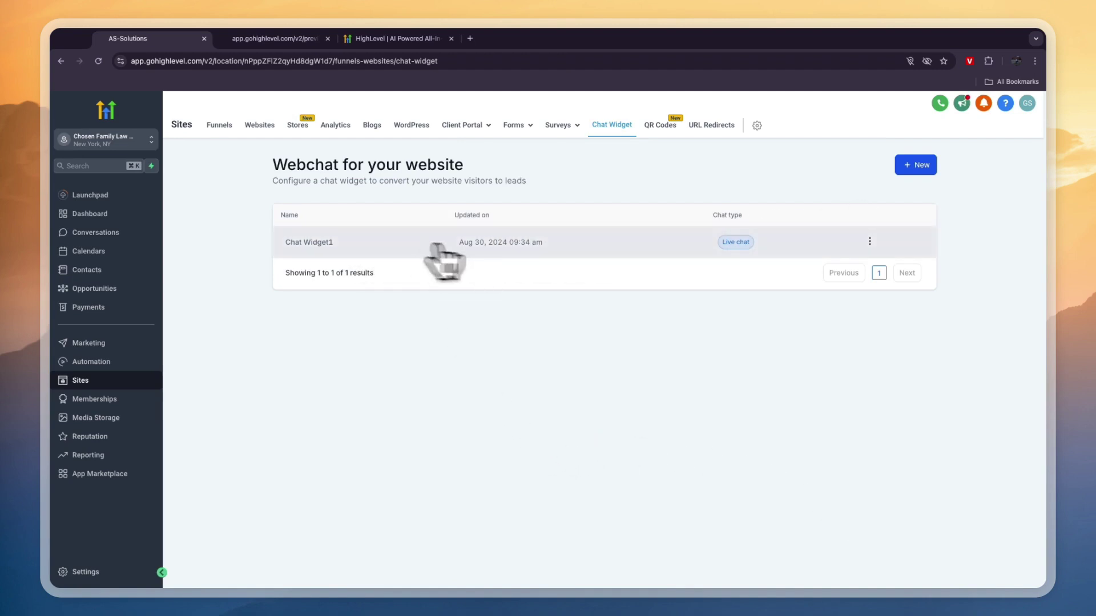
Switch Conversation AI to Auto Pilot with SMS and Live Chat channels, save, and view Bot Training.
click(83, 573)
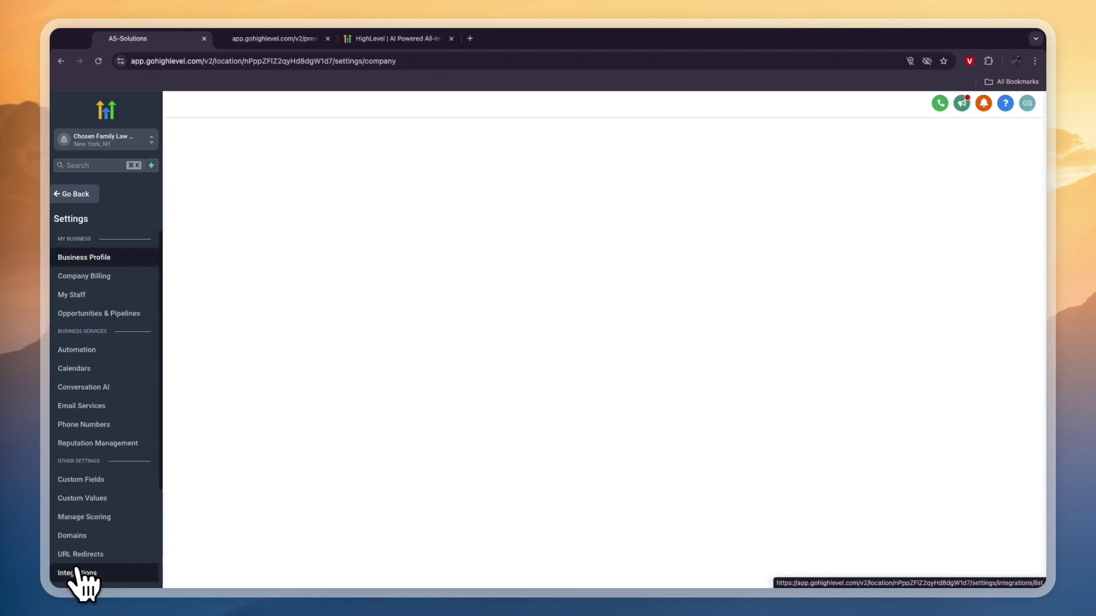
click(98, 389)
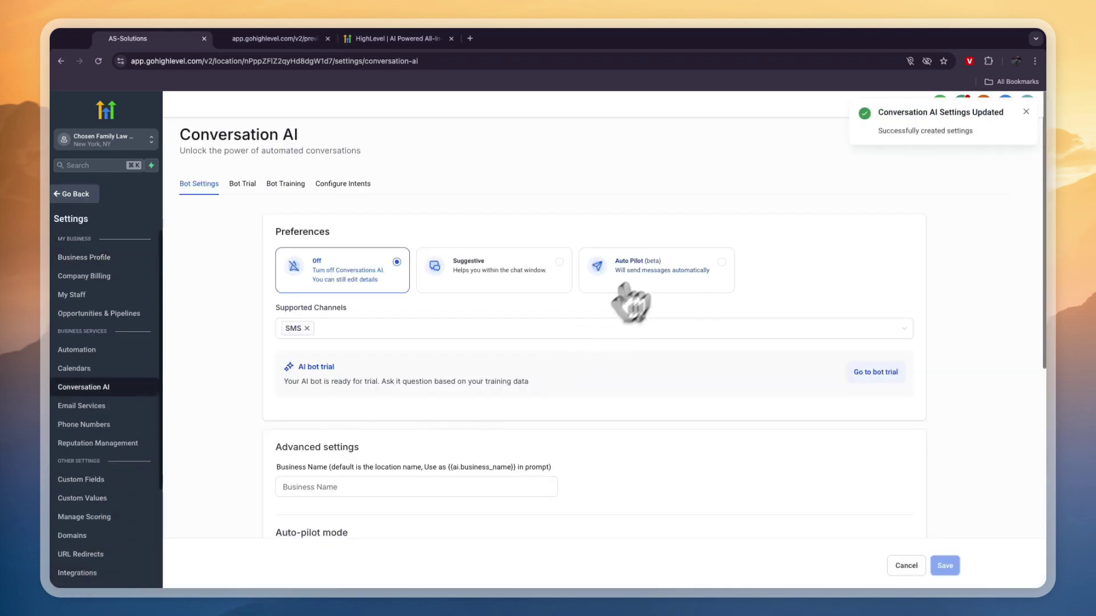
click(645, 269)
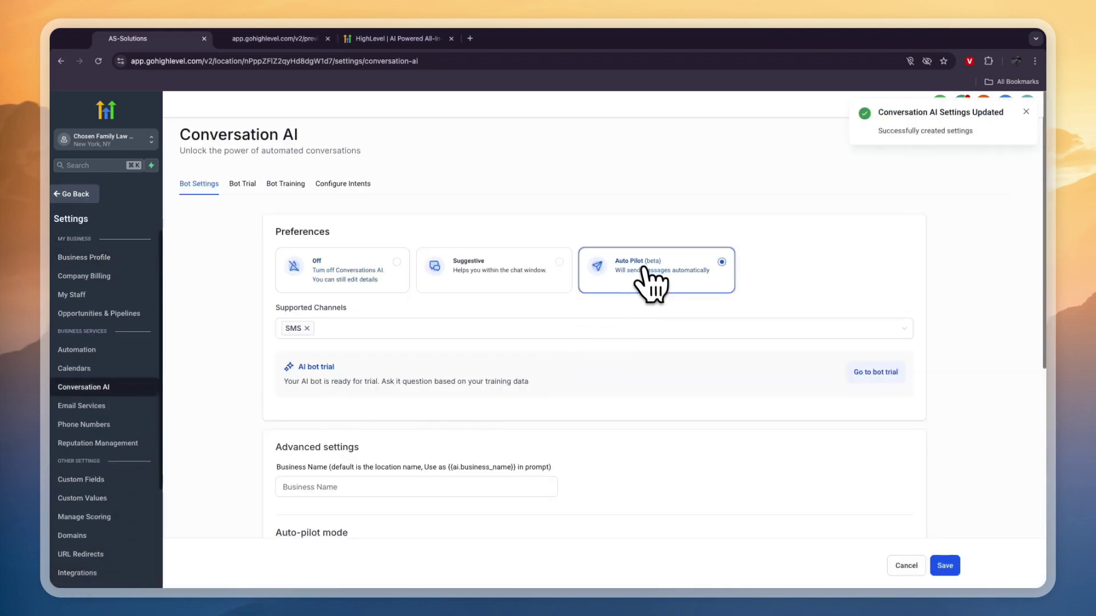
click(349, 331)
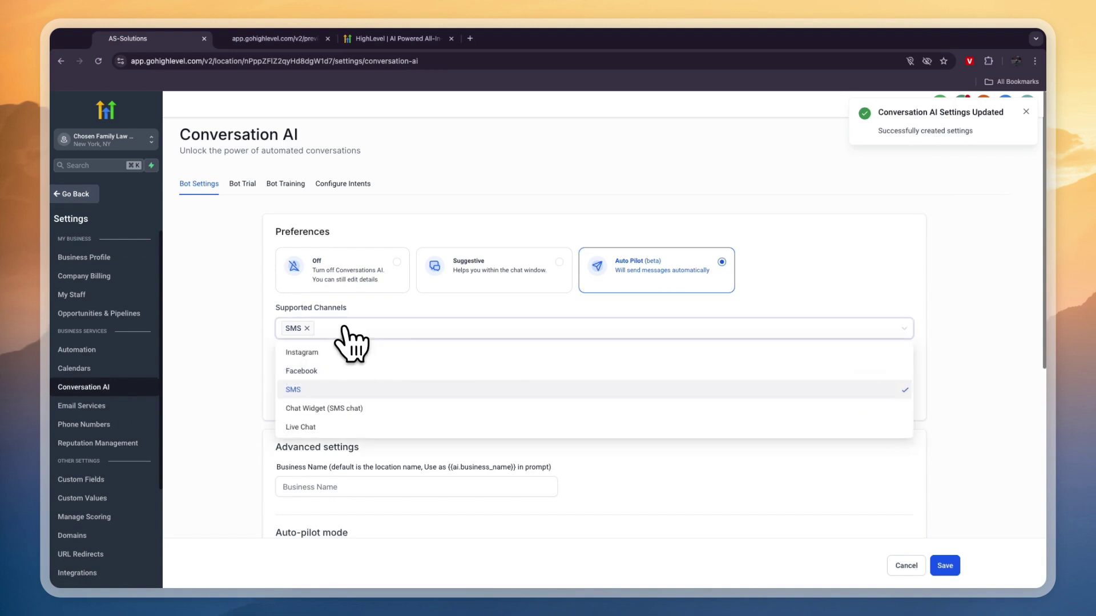
click(301, 428)
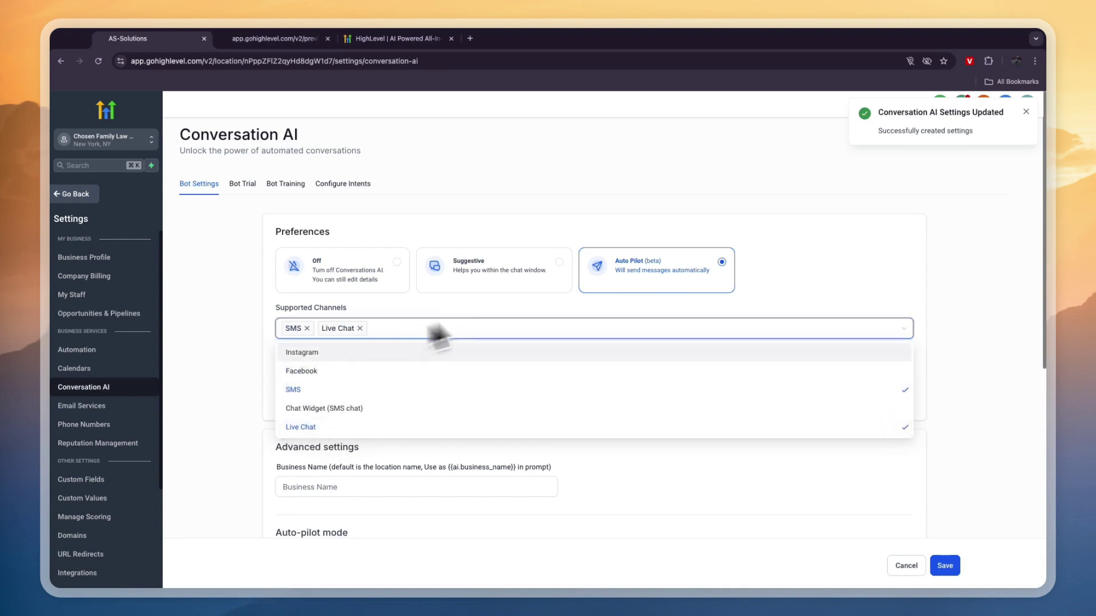
click(456, 328)
click(961, 565)
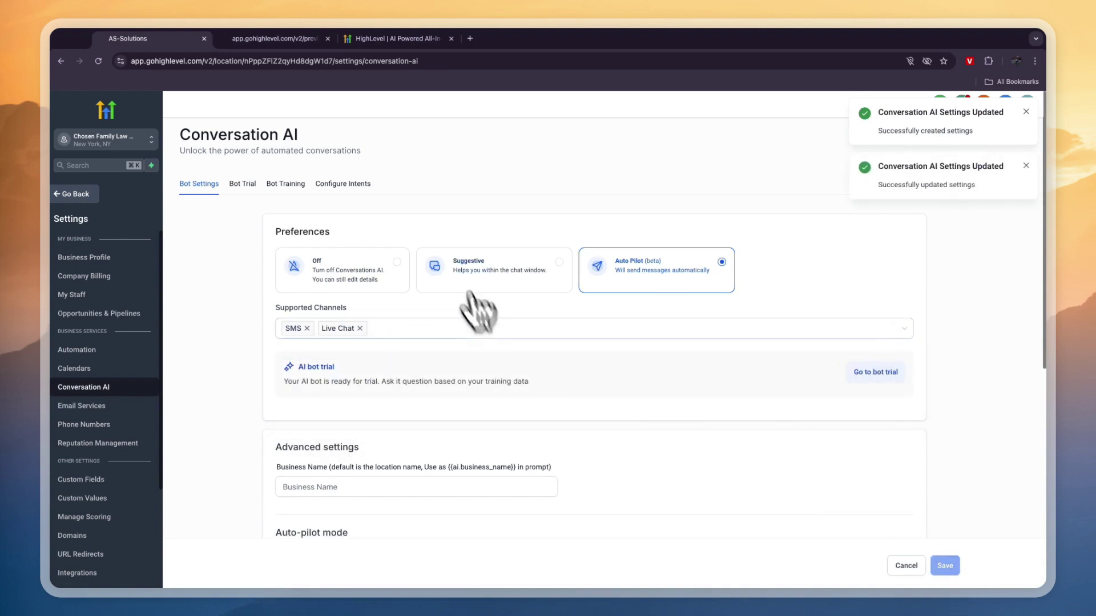
click(290, 184)
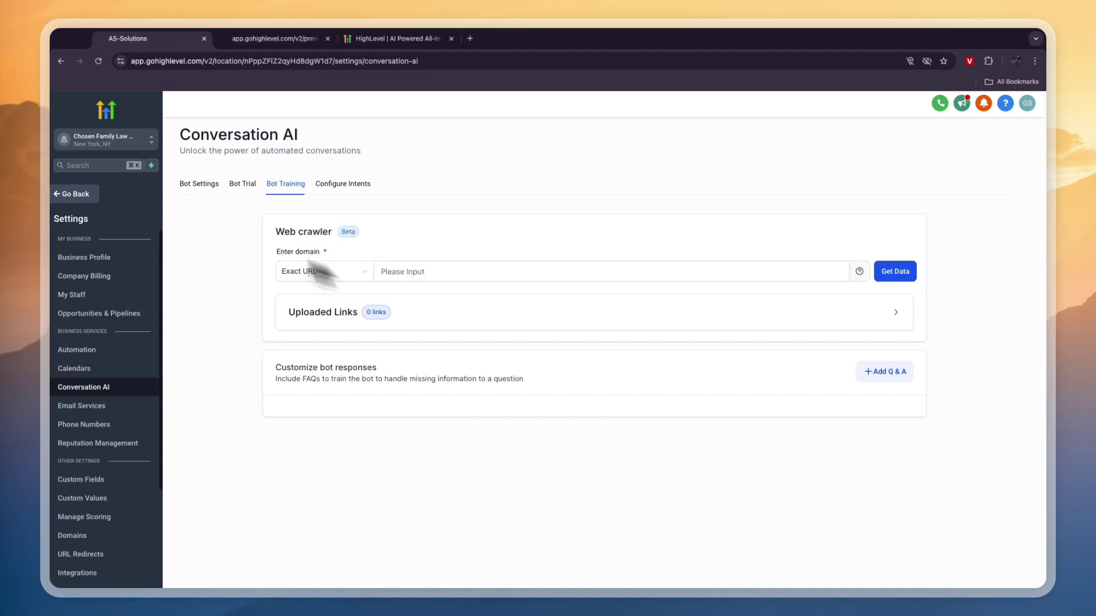
Exit Settings and open the empty Conversations inbox.
click(77, 195)
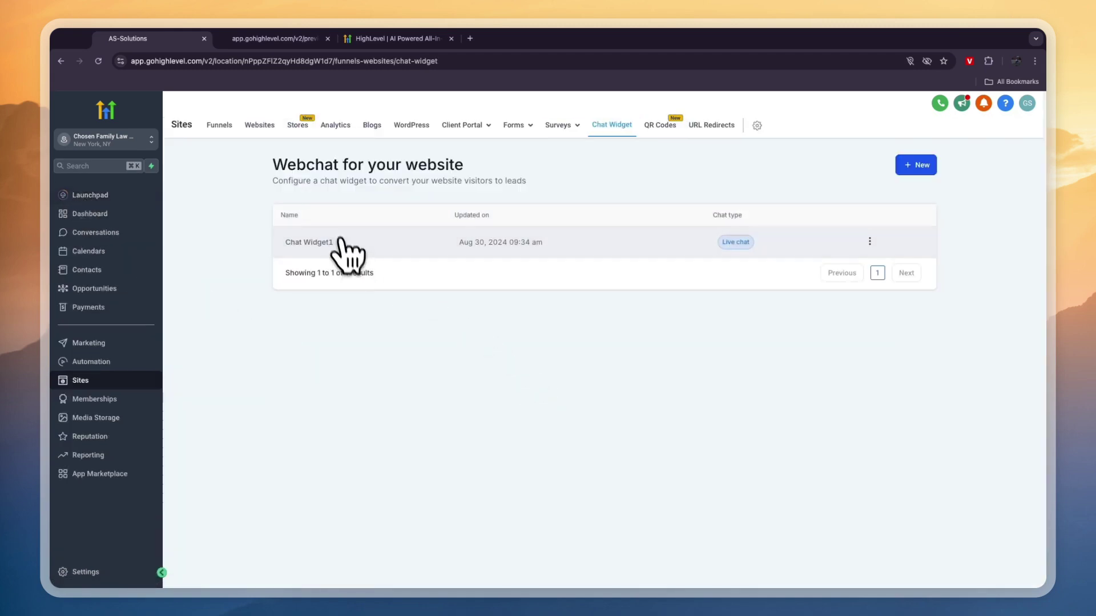
click(114, 234)
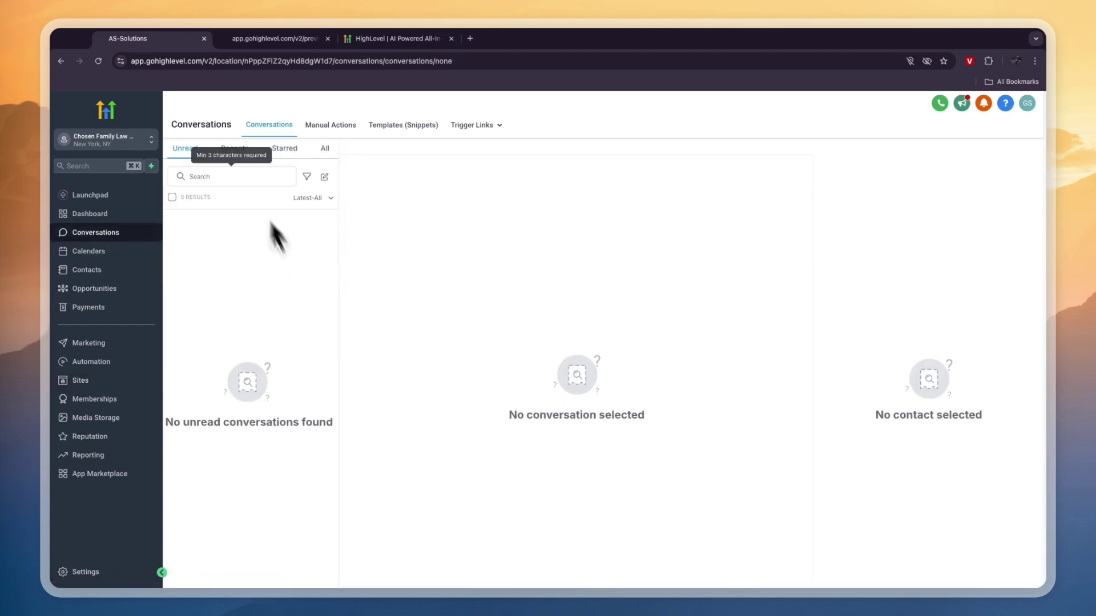
Check the enabled Missed Call Text Back message in Business Profile, then reopen Conversation AI settings.
click(100, 571)
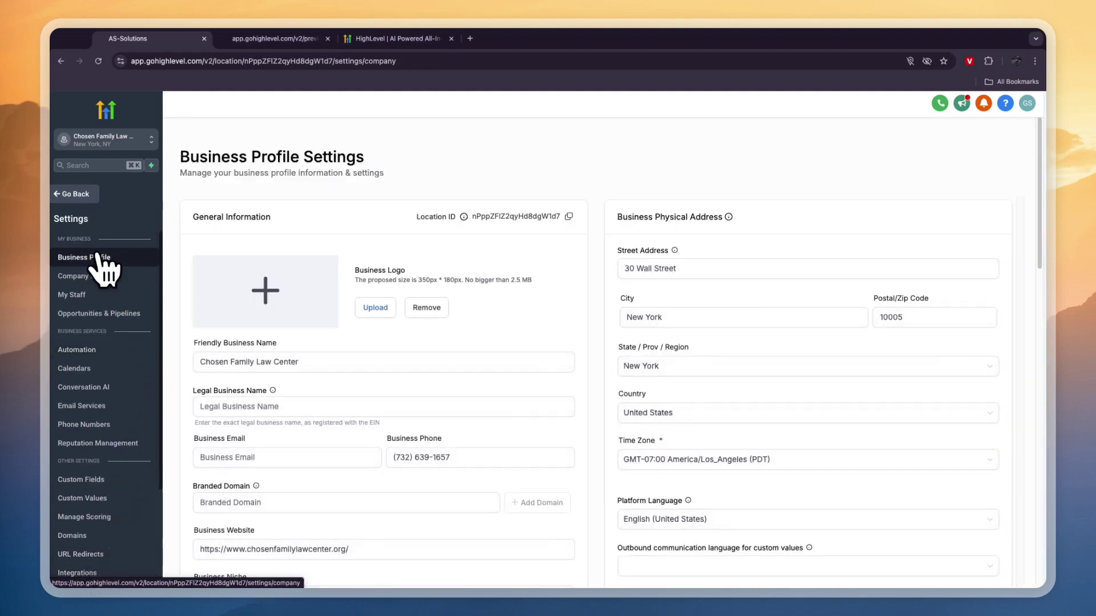
scroll(411, 410, down, 20)
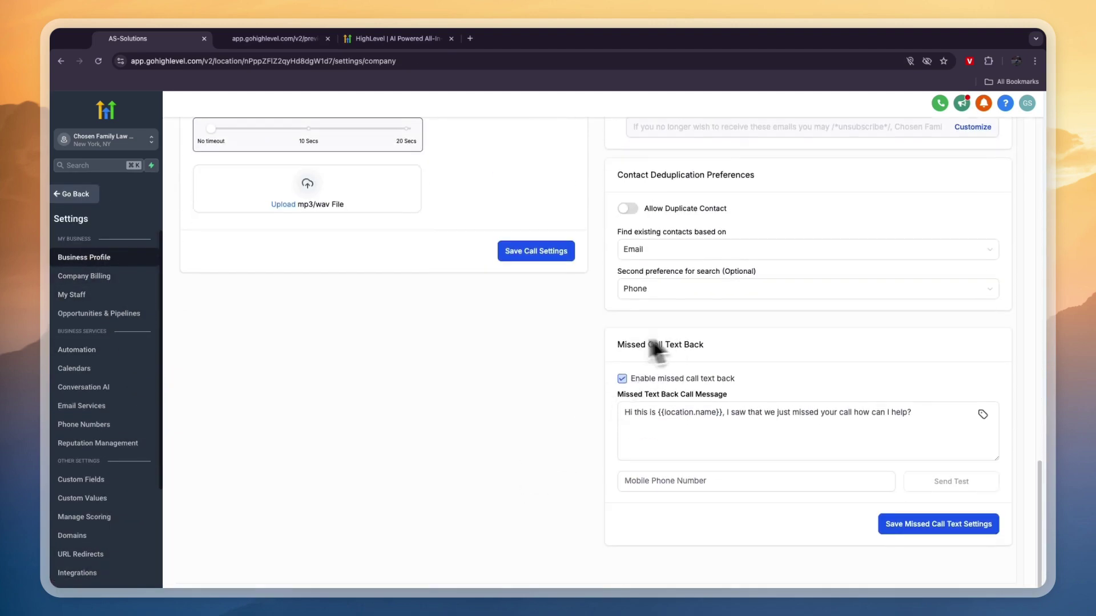
drag(705, 345, 616, 346)
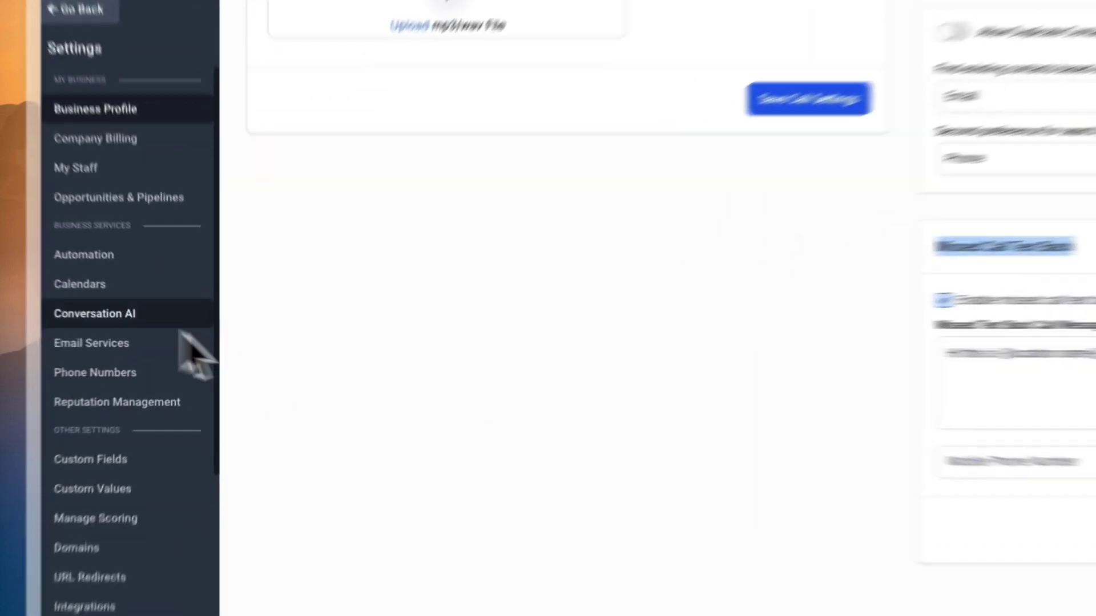
click(103, 388)
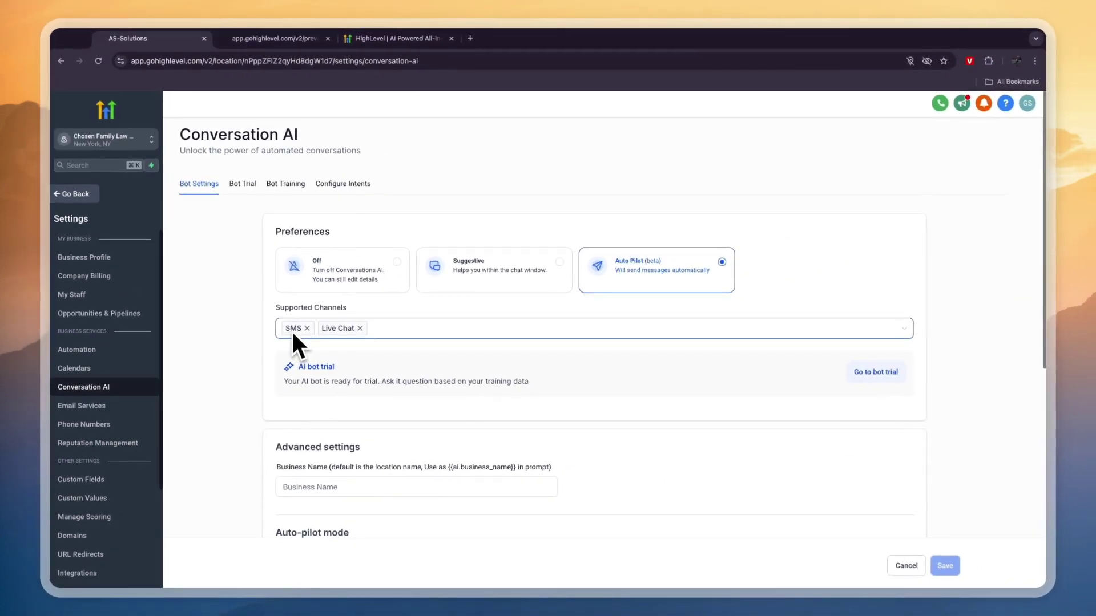
Enable the Appointment Booking intent under Configure Intents, leaving its calendar unselected.
click(349, 184)
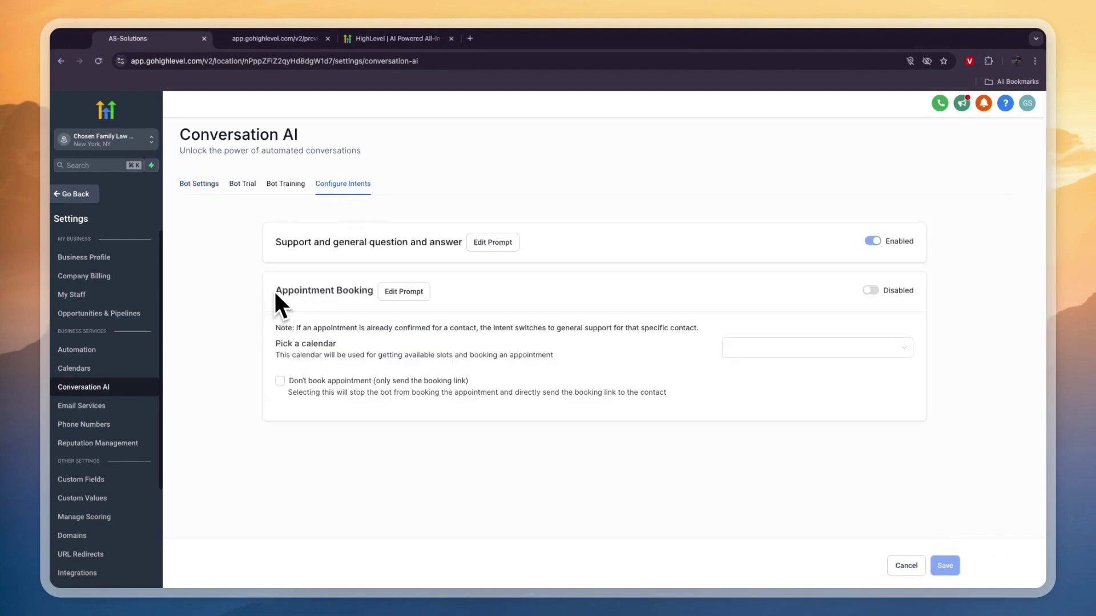
drag(275, 290, 375, 292)
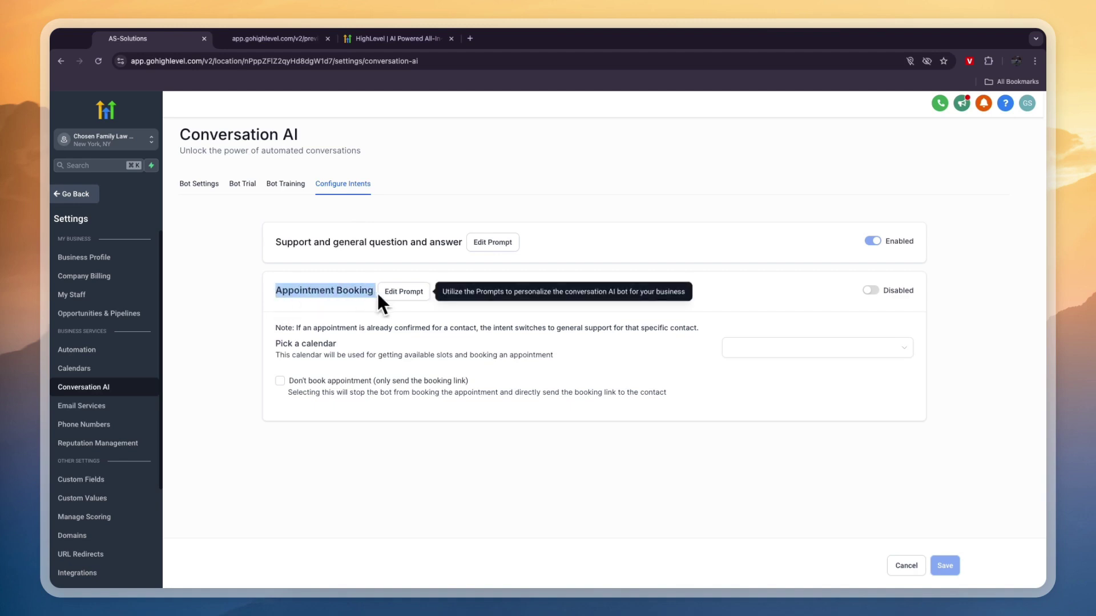
click(871, 290)
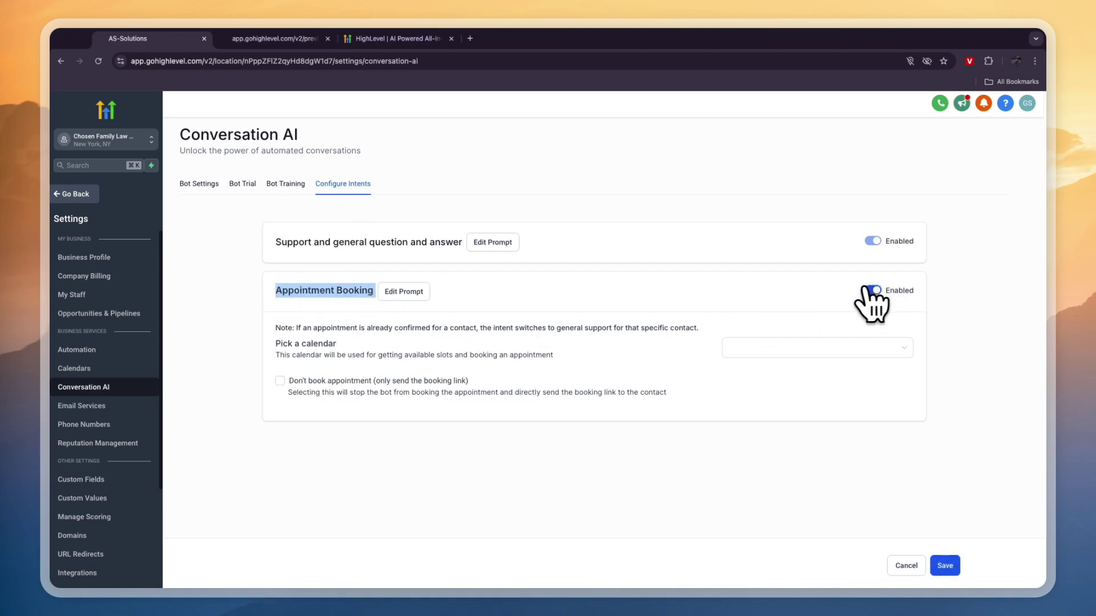
click(799, 352)
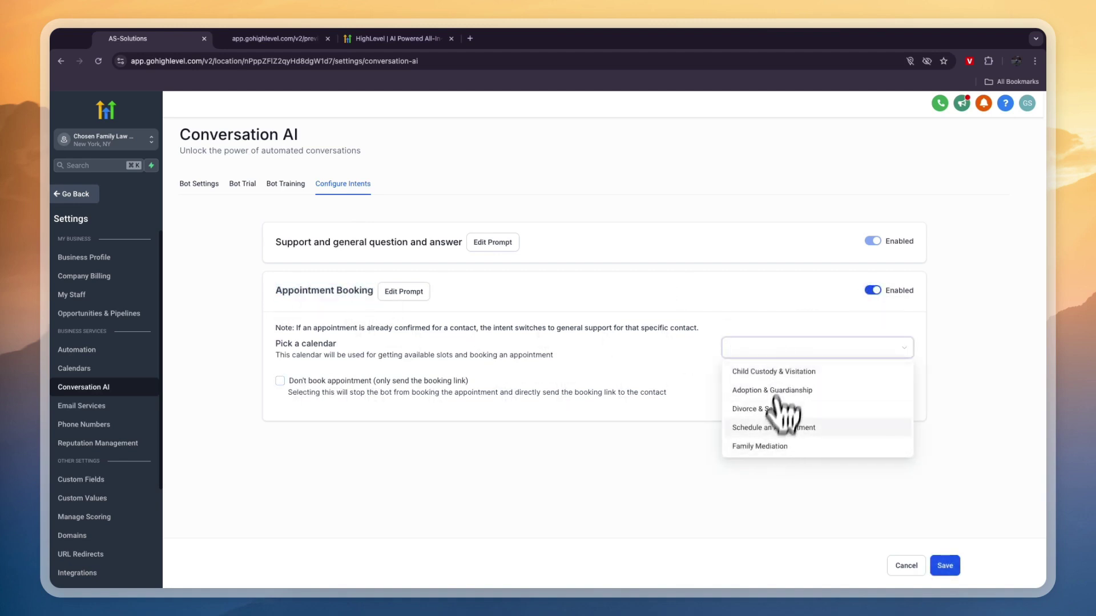
click(740, 304)
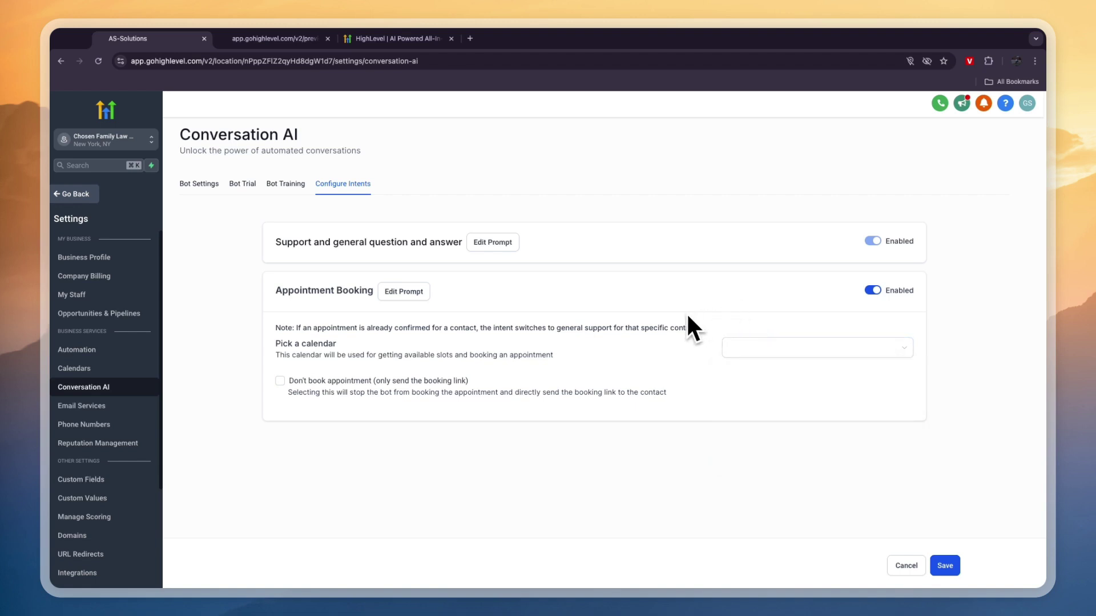
drag(275, 242, 454, 243)
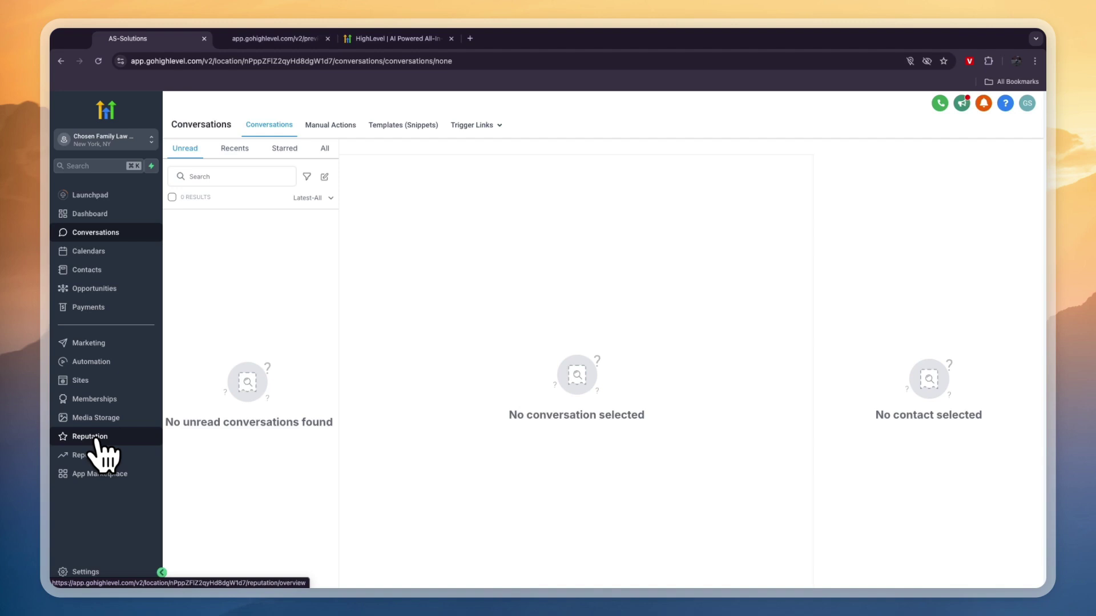
Switch to the third browser tab showing the HighLevel 30-day free trial page.
key(super+3)
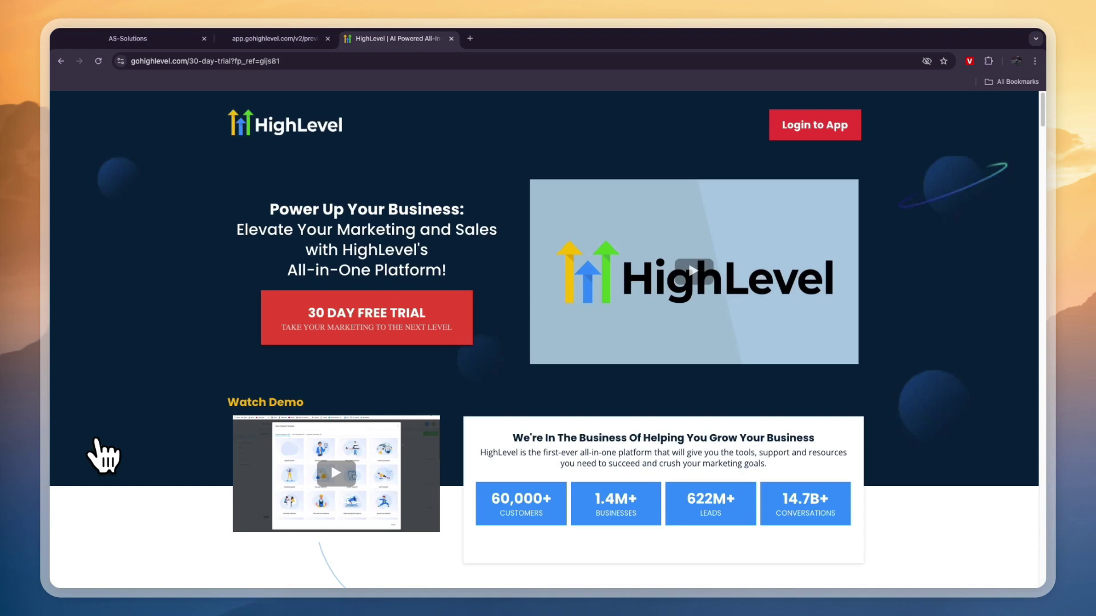
Switch back to the first tab with the AS-Solutions Conversations inbox.
key(super+1)
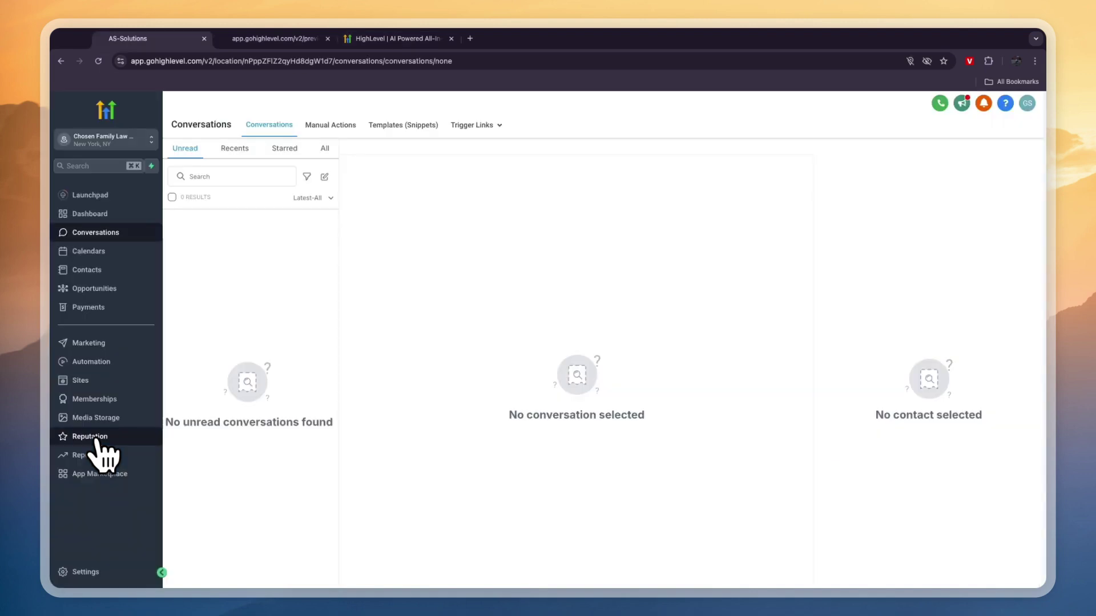